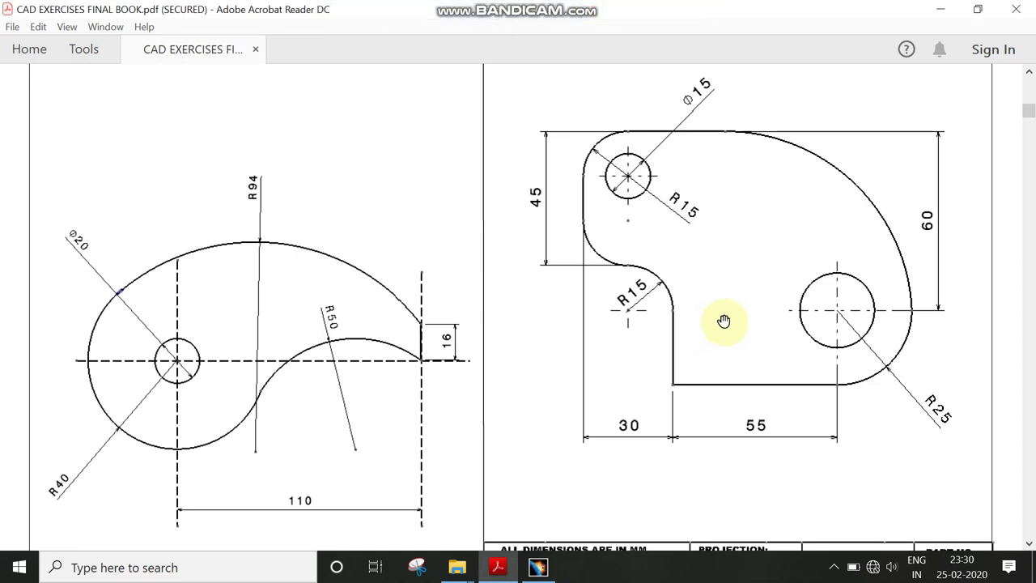
Bring CATIA V5 in front of the PDF drawing and open its Start menu of workbenches
{"action": "left_click", "coordinate": [538, 567]}
{"action": "left_click", "coordinate": [15, 29]}
{"action": "mouse_move", "coordinate": [62, 65]}
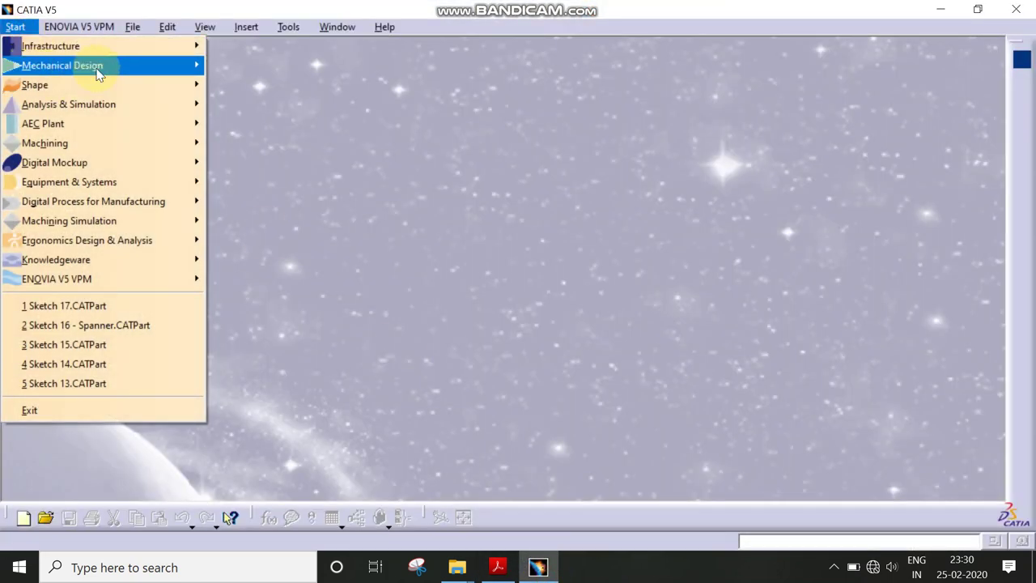
Create a new Sketcher part named 'Sketch 18' and start a sketch on the yz plane
{"action": "left_click", "coordinate": [263, 107]}
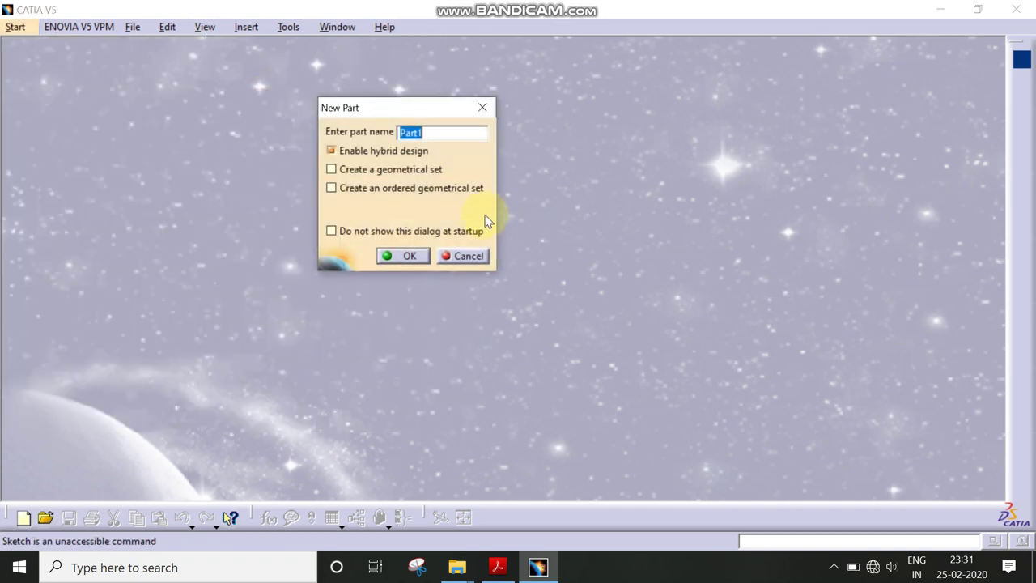
{"action": "type", "text": "Sketch 18"}
{"action": "key", "text": "Return"}
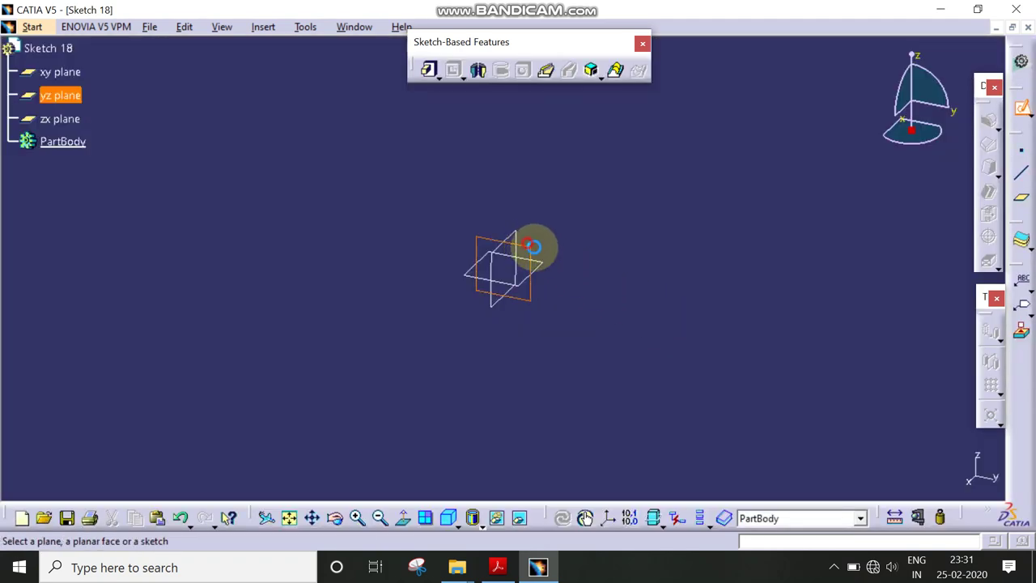
{"action": "left_click", "coordinate": [532, 245]}
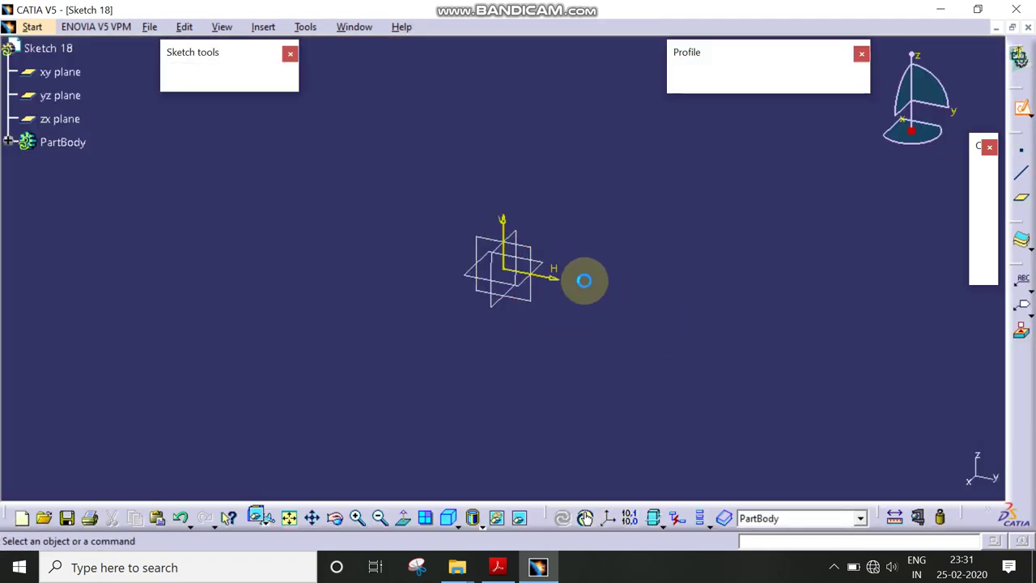
Start a profile at the origin with a horizontal bottom line and the large right tangent arc
{"action": "middle_click_drag", "start_coordinate": [572, 349], "coordinate": [558, 289]}
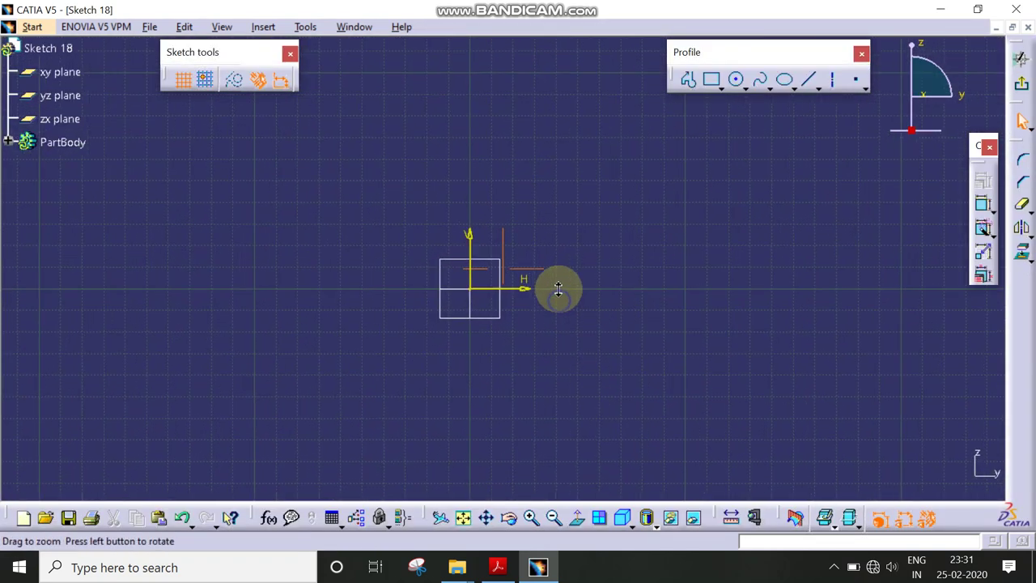
{"action": "left_click", "coordinate": [694, 80]}
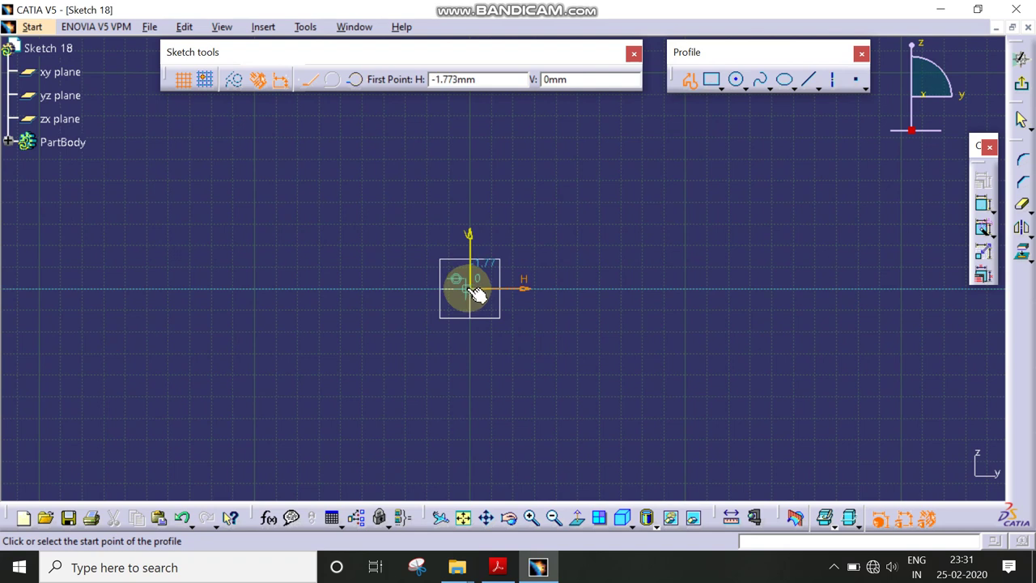
{"action": "left_click", "coordinate": [472, 293]}
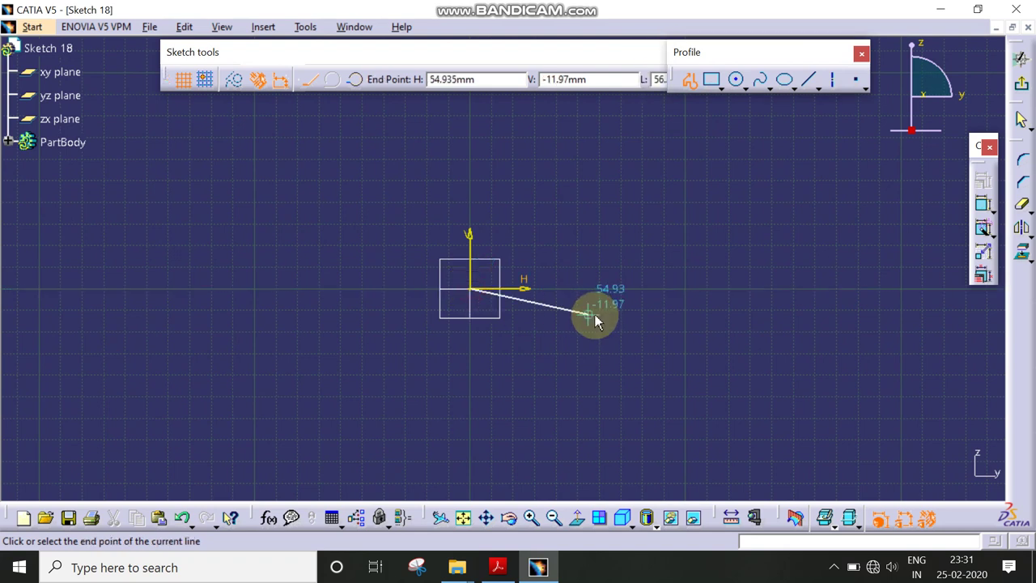
{"action": "left_click_drag", "start_coordinate": [591, 290], "coordinate": [600, 269]}
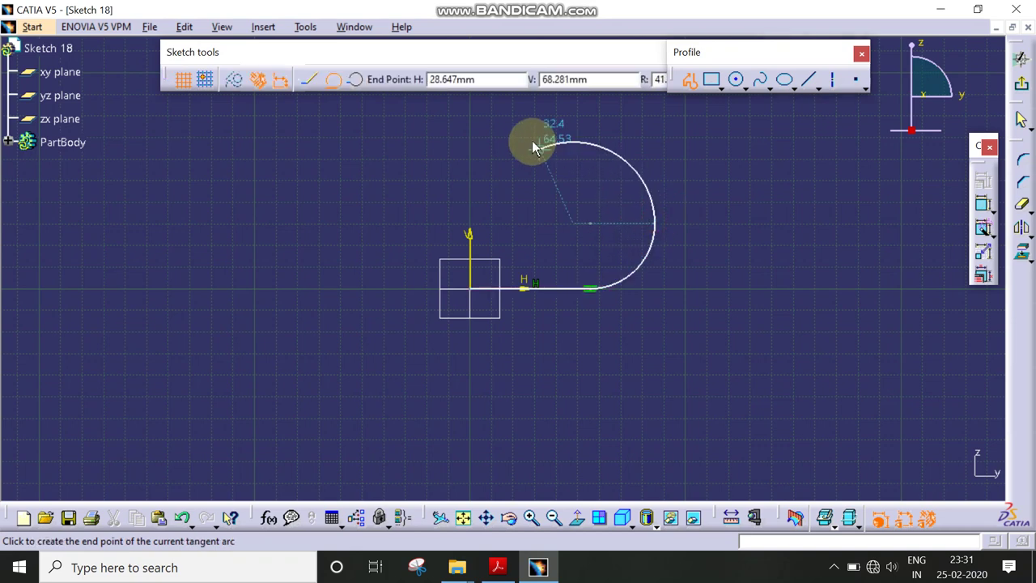
{"action": "middle_click_drag", "start_coordinate": [537, 146], "coordinate": [576, 257]}
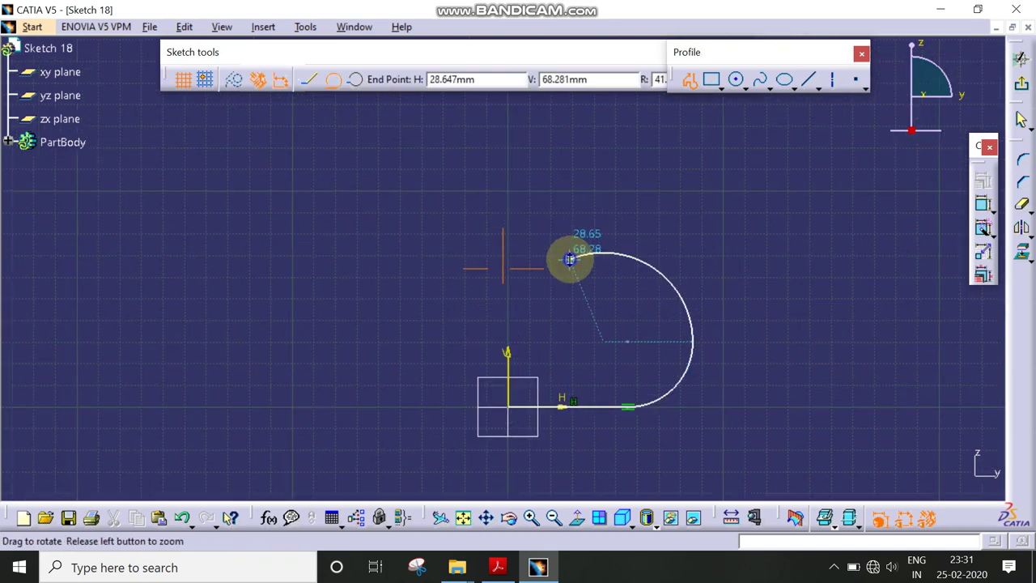
{"action": "left_click", "coordinate": [533, 213]}
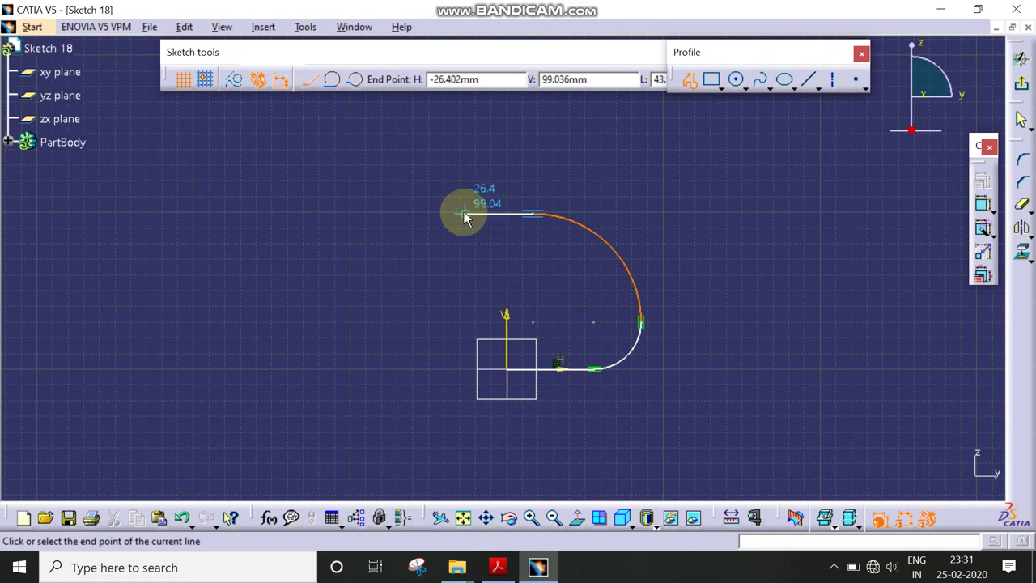
Continue the profile with the top line, top-left arc, left side line and lower tangent arcs
{"action": "left_click", "coordinate": [464, 213]}
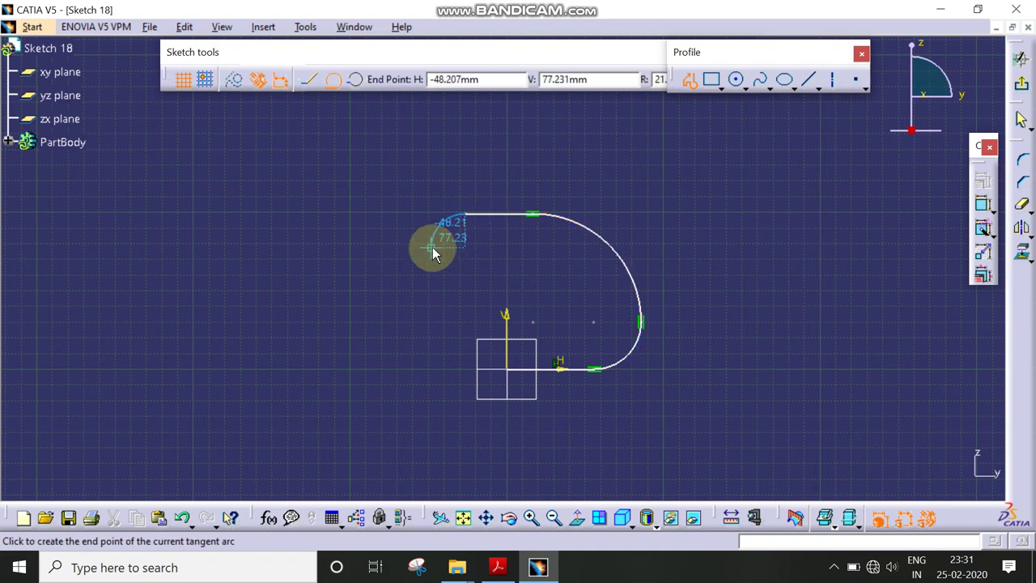
{"action": "left_click", "coordinate": [432, 250]}
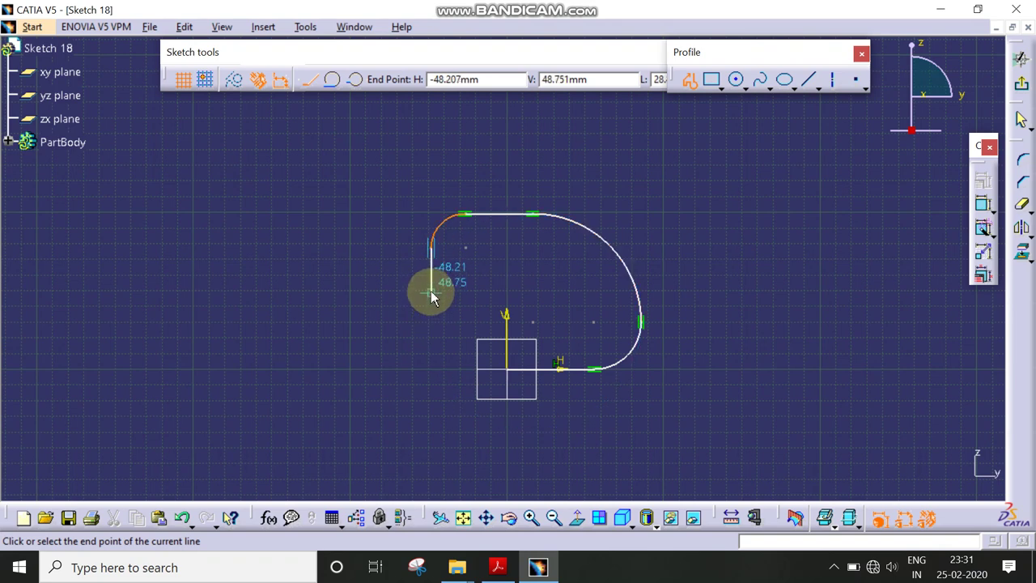
{"action": "left_click", "coordinate": [431, 297]}
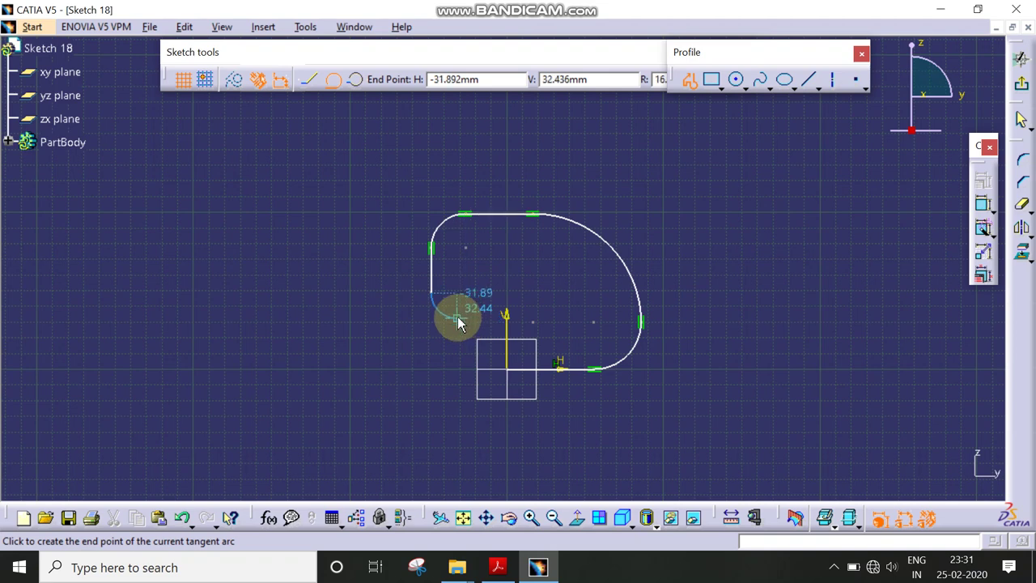
{"action": "left_click", "coordinate": [458, 320]}
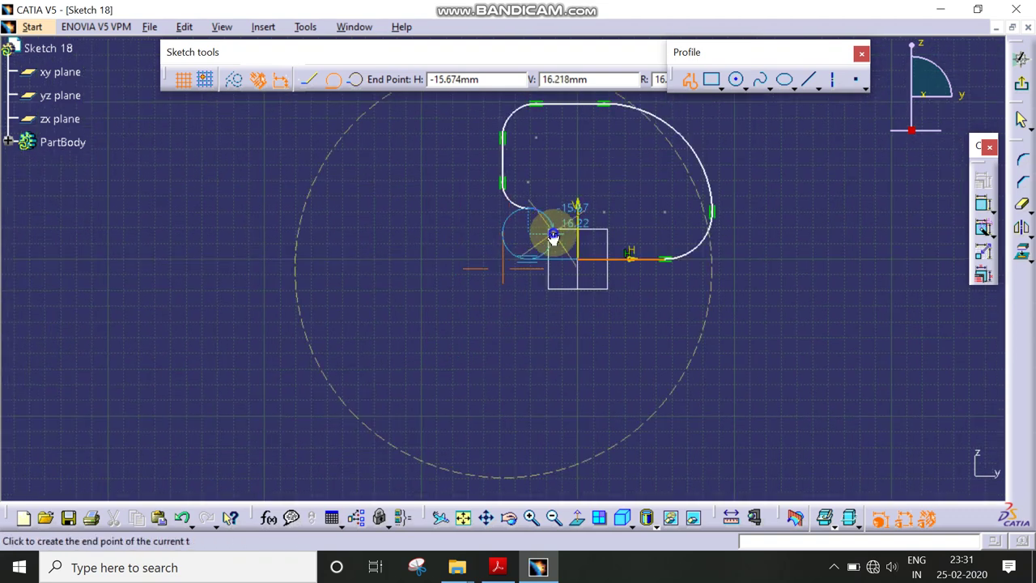
{"action": "scroll", "coordinate": [551, 234], "scroll_direction": "up", "scroll_amount": 3}
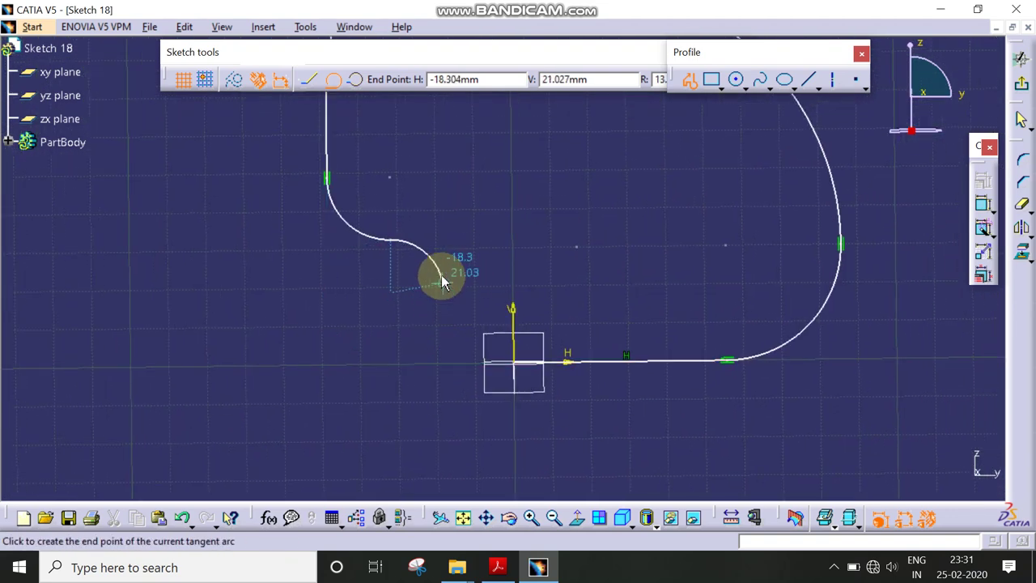
{"action": "left_click", "coordinate": [437, 288]}
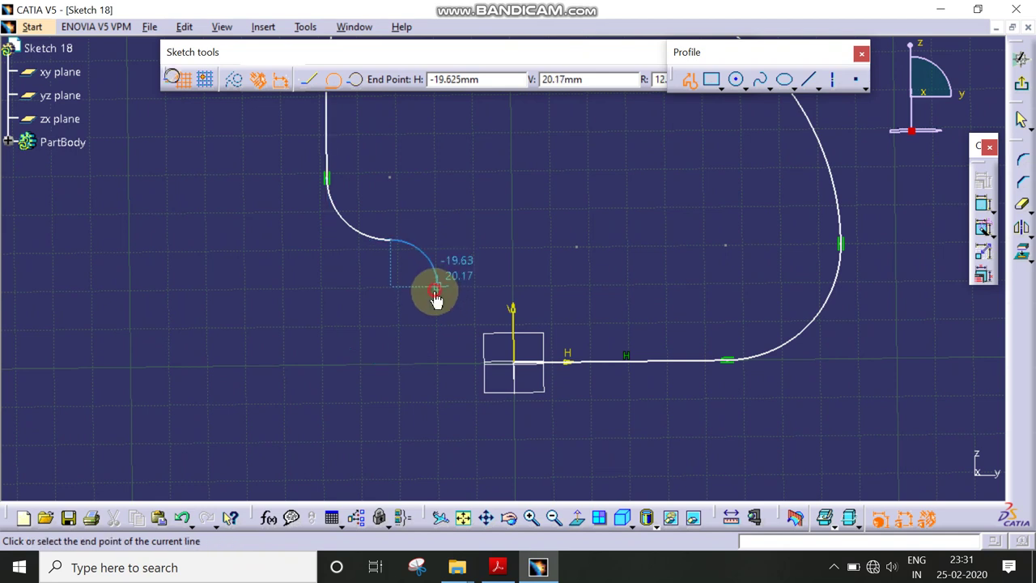
Close the profile with a final vertical line and make its open end coincident with the origin
{"action": "double_click", "coordinate": [439, 362]}
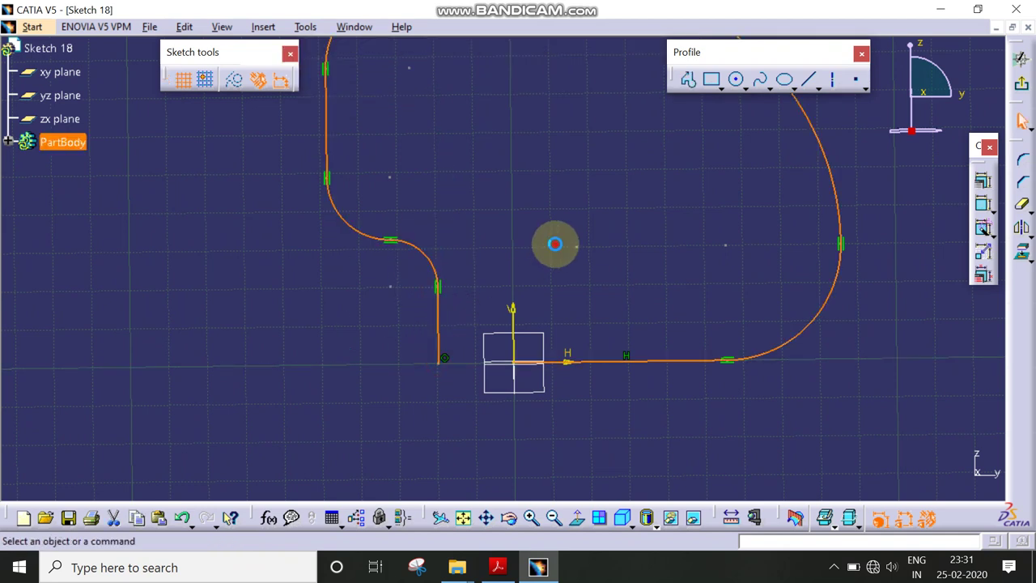
{"action": "left_click", "coordinate": [982, 205]}
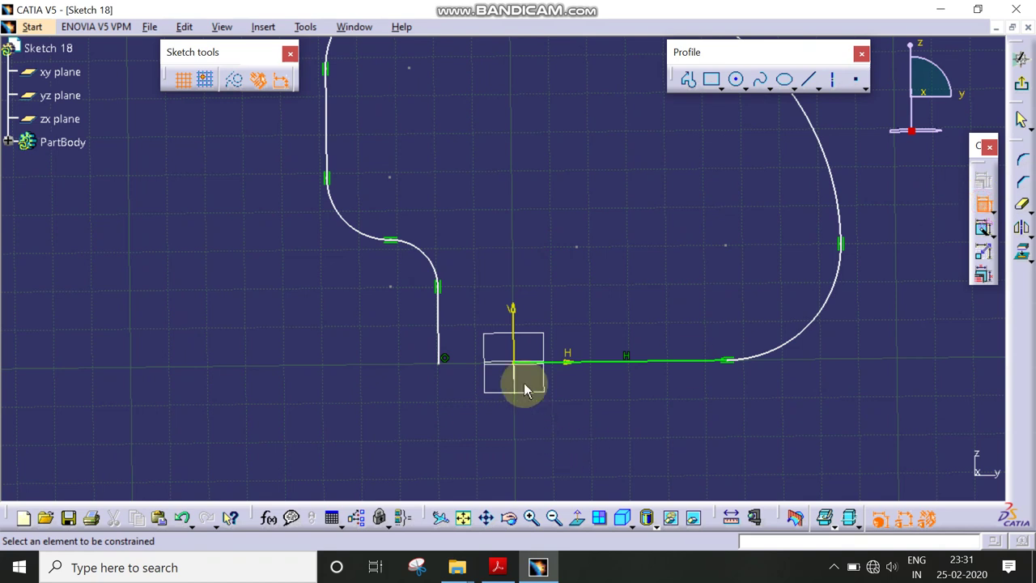
{"action": "left_click", "coordinate": [515, 365]}
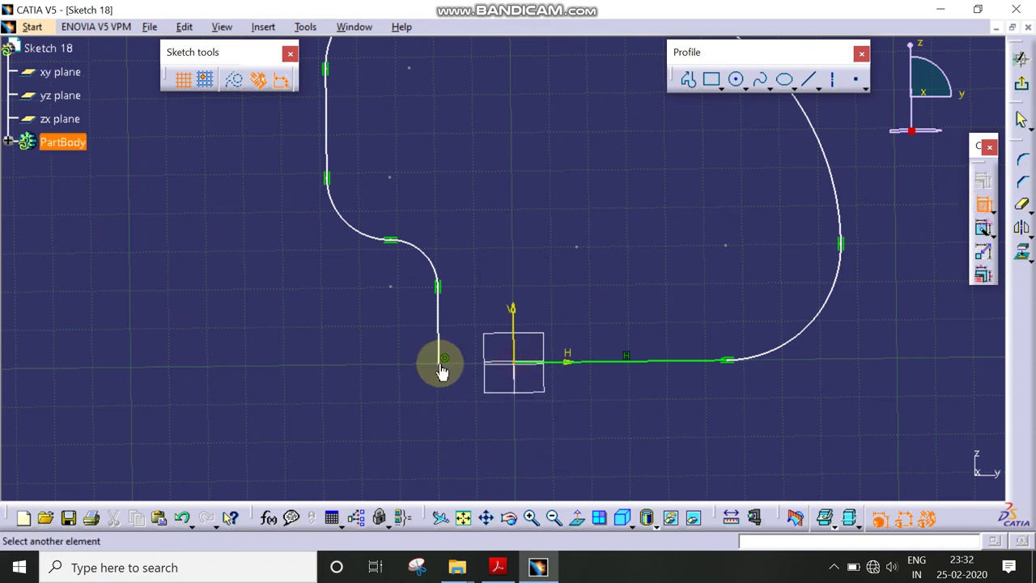
{"action": "left_click", "coordinate": [440, 366]}
{"action": "right_click", "coordinate": [463, 280]}
{"action": "left_click", "coordinate": [505, 397]}
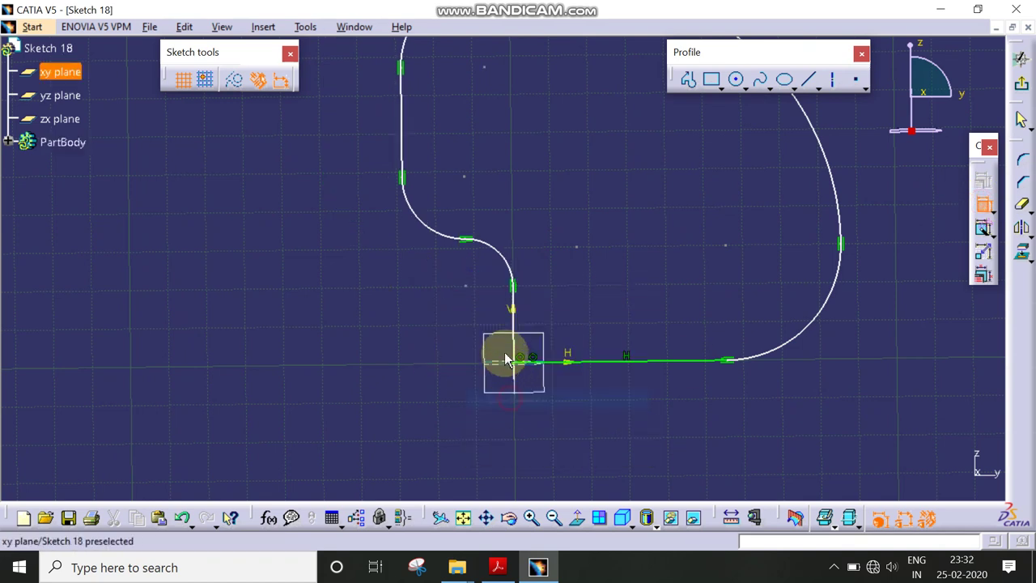
Make the short bottom-left line and the left side line vertical
{"action": "left_click", "coordinate": [513, 333]}
{"action": "right_click", "coordinate": [562, 293]}
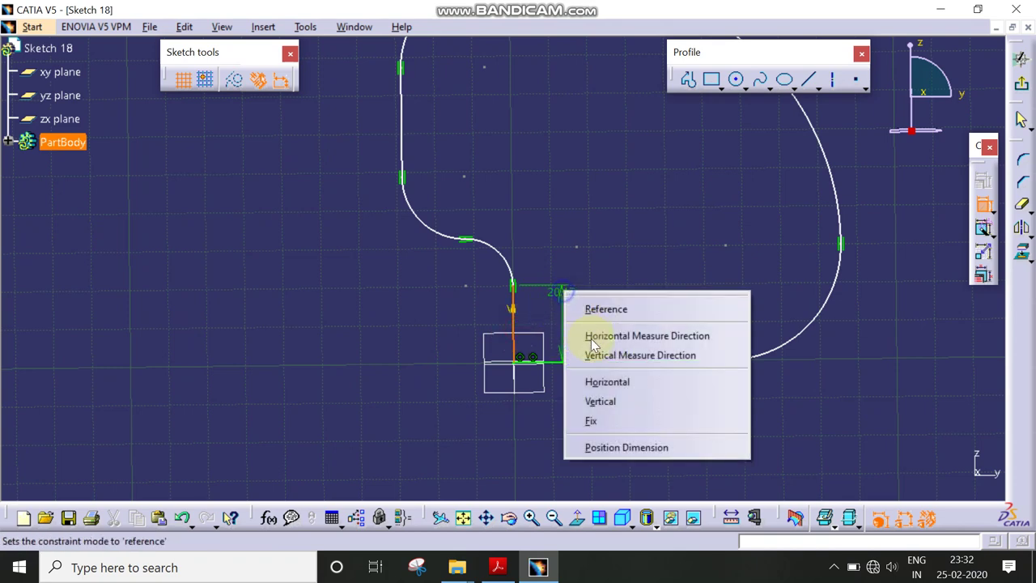
{"action": "left_click", "coordinate": [603, 403]}
{"action": "middle_click_drag", "start_coordinate": [433, 146], "coordinate": [344, 316]}
{"action": "left_click", "coordinate": [311, 289]}
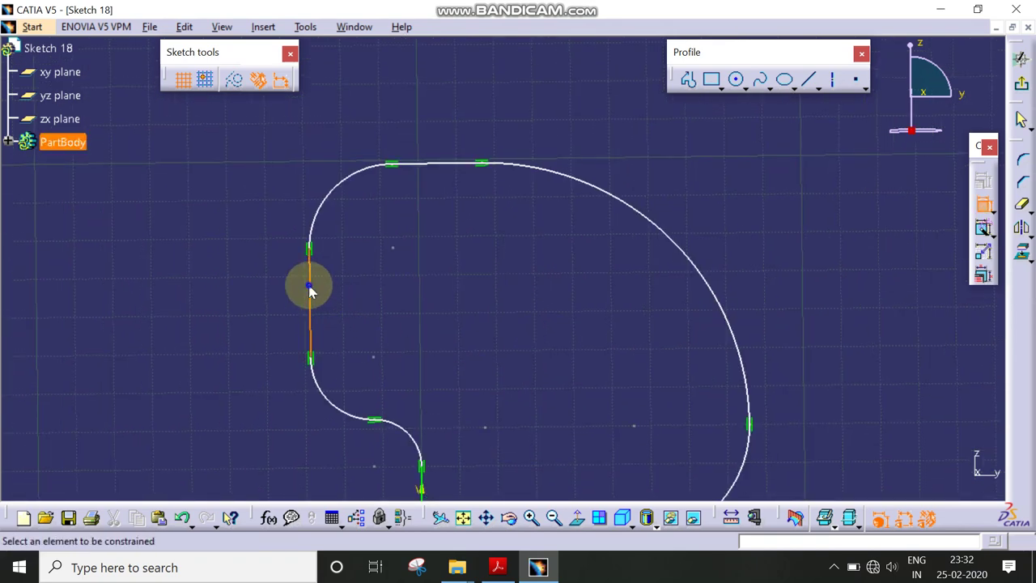
{"action": "right_click", "coordinate": [308, 283]}
{"action": "left_click", "coordinate": [297, 277]}
{"action": "left_click", "coordinate": [311, 297]}
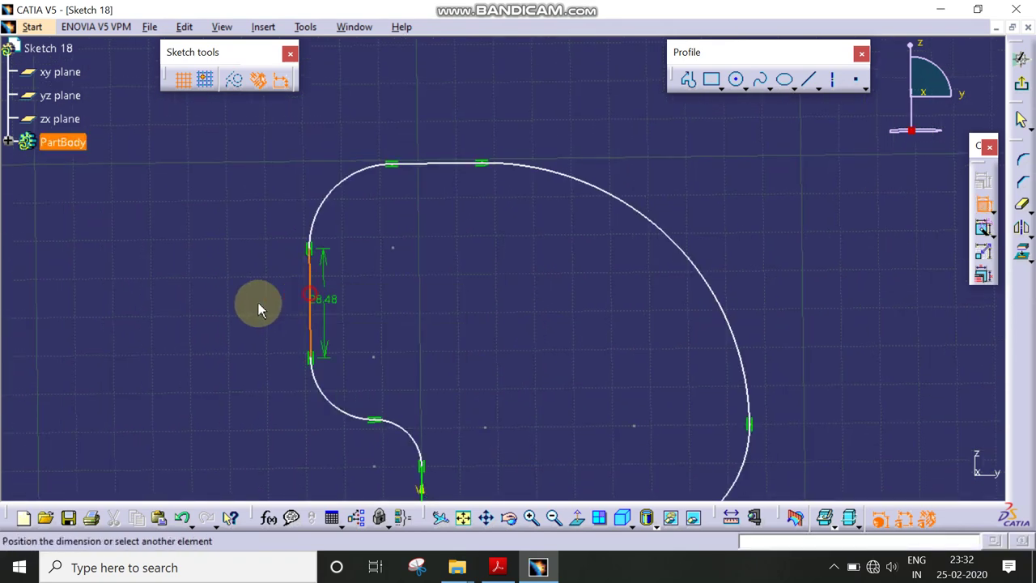
{"action": "right_click", "coordinate": [209, 298]}
{"action": "left_click", "coordinate": [243, 407]}
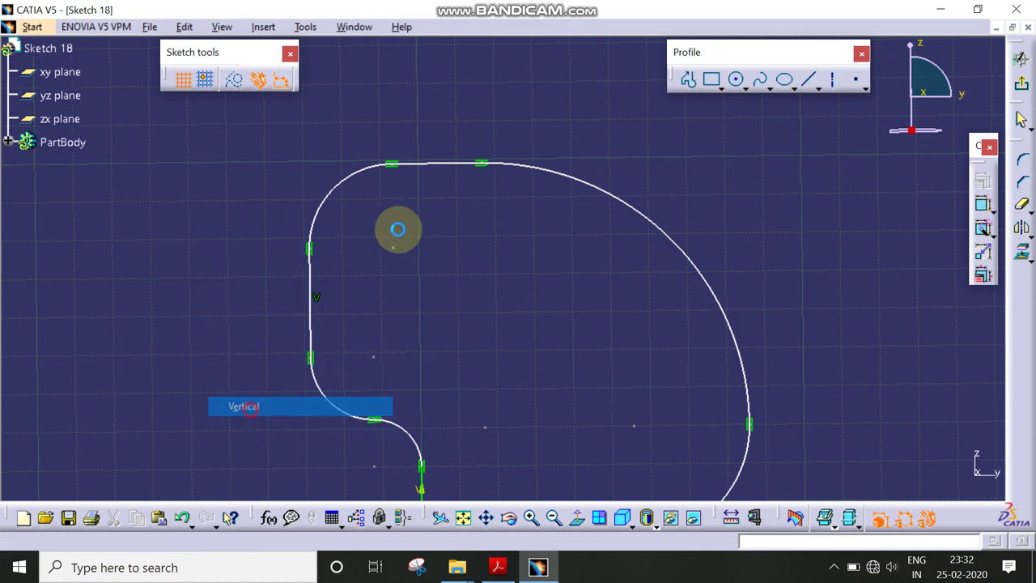
Make the short top line horizontal
{"action": "left_click", "coordinate": [428, 165]}
{"action": "right_click", "coordinate": [425, 162]}
{"action": "left_click", "coordinate": [455, 217]}
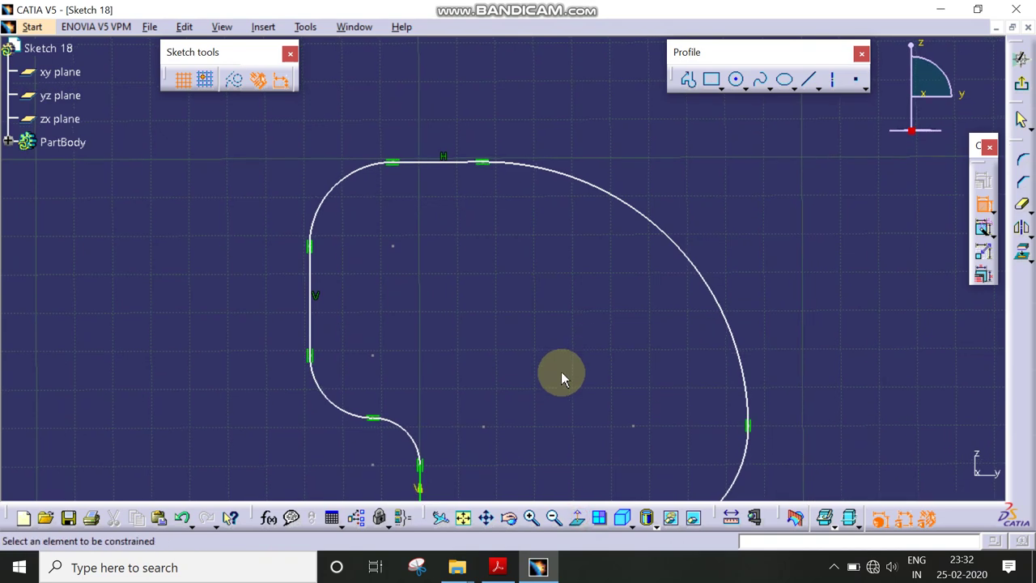
{"action": "middle_click_drag", "start_coordinate": [562, 375], "coordinate": [527, 243]}
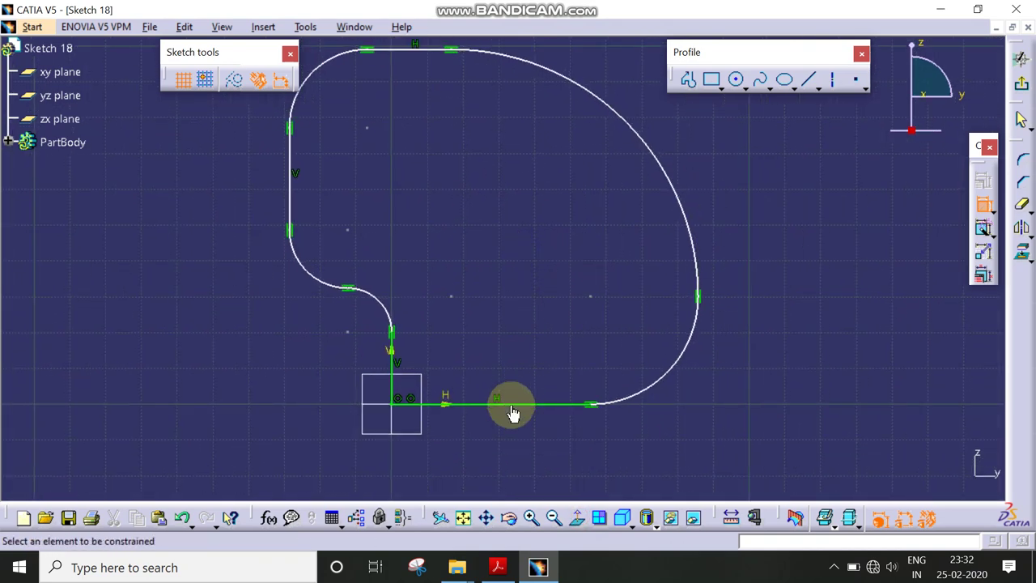
Dimension the bottom line (55.686), large arc R 30.036, 68.999 height and small arc R 12.266
{"action": "left_click", "coordinate": [510, 406]}
{"action": "left_click", "coordinate": [513, 441]}
{"action": "left_click", "coordinate": [659, 379]}
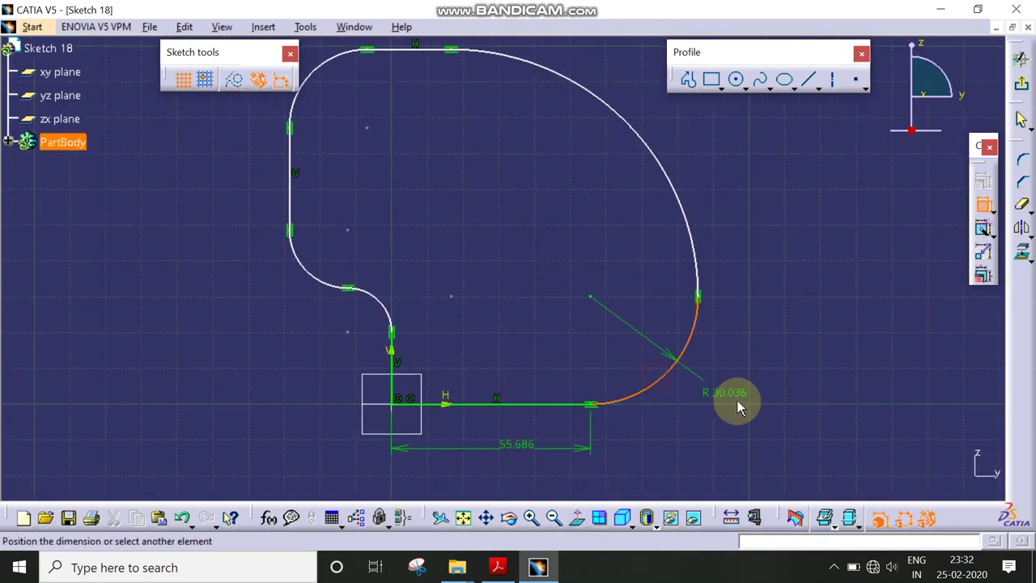
{"action": "left_click", "coordinate": [739, 407]}
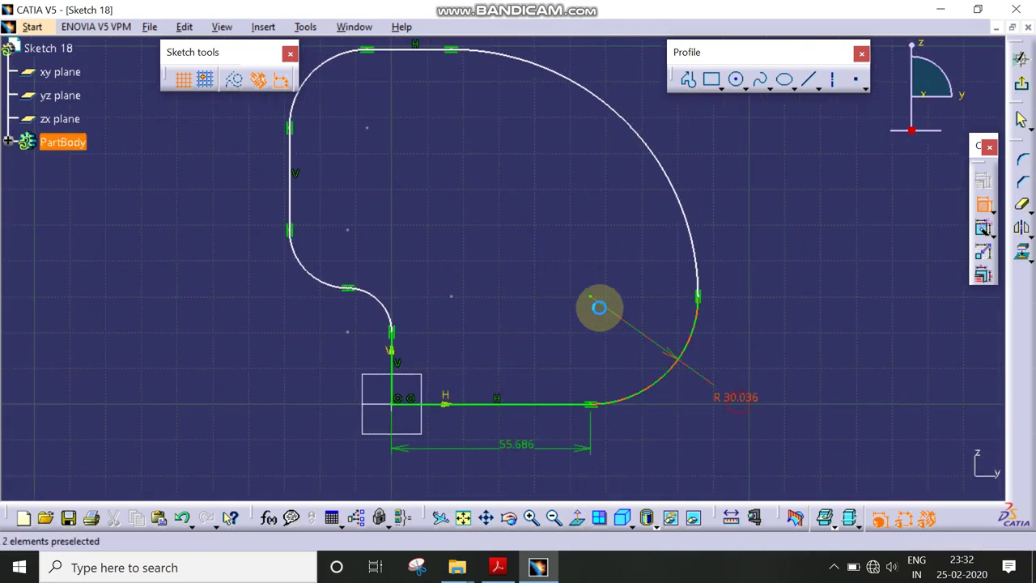
{"action": "left_click", "coordinate": [430, 50]}
{"action": "middle_click_drag", "start_coordinate": [647, 180], "coordinate": [689, 255]}
{"action": "left_click", "coordinate": [674, 241]}
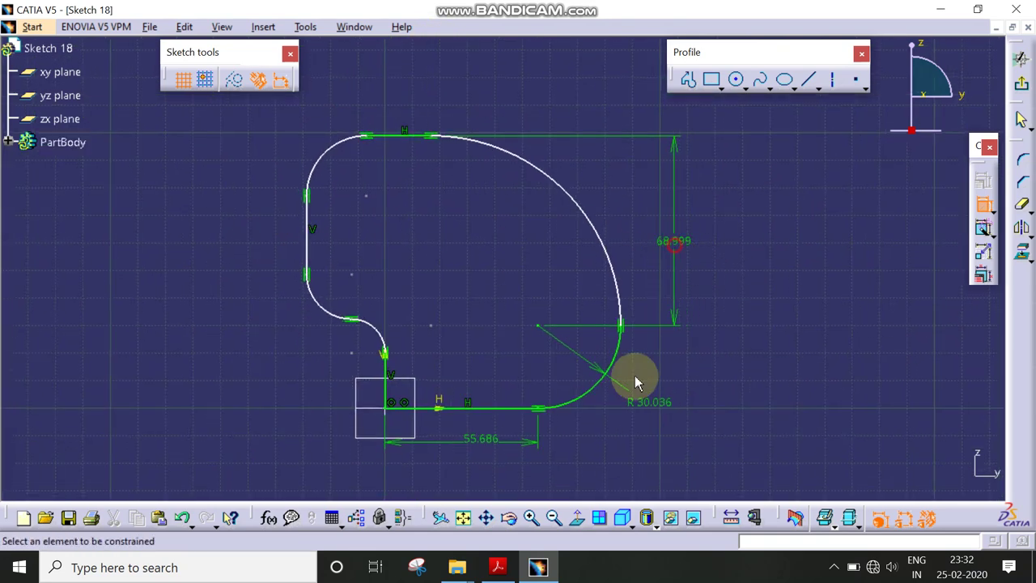
{"action": "left_click", "coordinate": [378, 342]}
{"action": "left_click", "coordinate": [397, 318]}
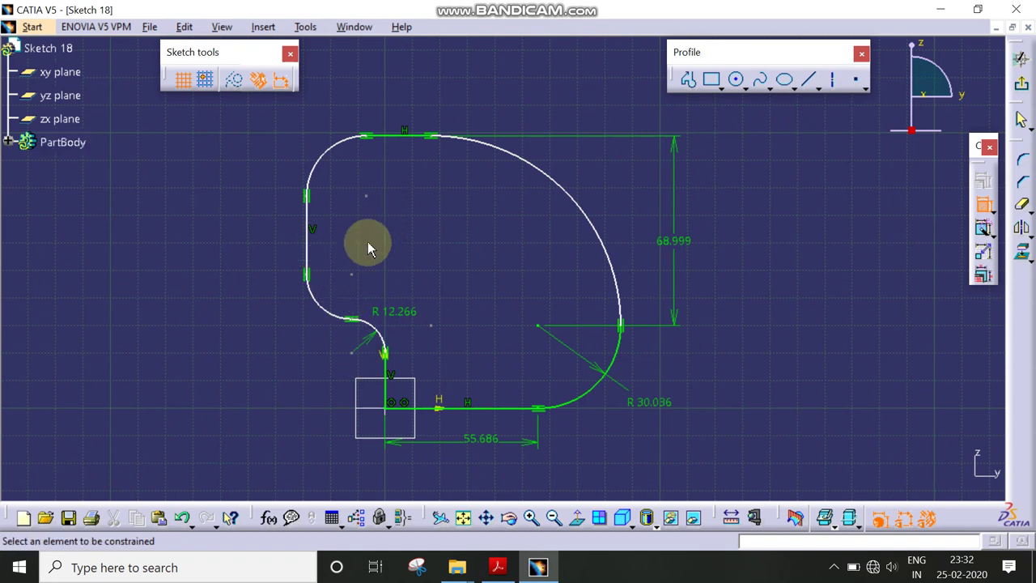
Add the 28.581 horizontal offset, the 66.6 height and the top-left arc radius R 21.805
{"action": "left_click", "coordinate": [387, 382]}
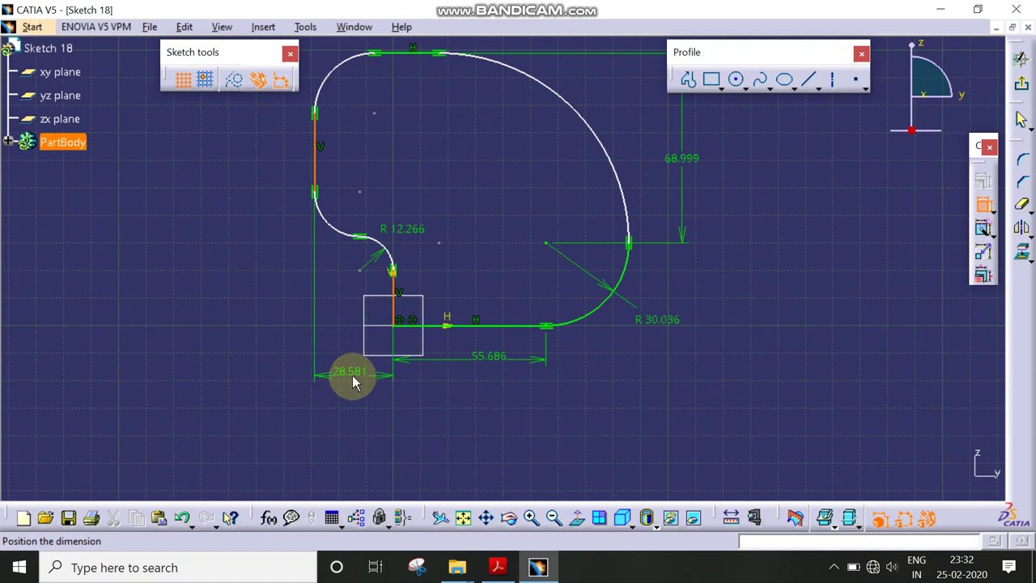
{"action": "left_click", "coordinate": [352, 376]}
{"action": "middle_click_drag", "start_coordinate": [445, 247], "coordinate": [433, 355]}
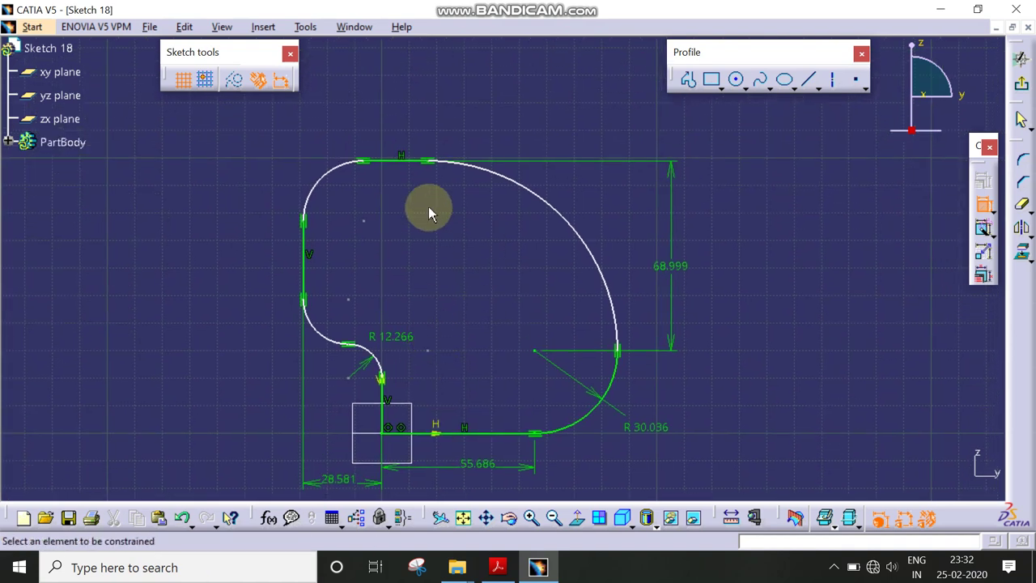
{"action": "left_click", "coordinate": [347, 346]}
{"action": "left_click", "coordinate": [382, 161]}
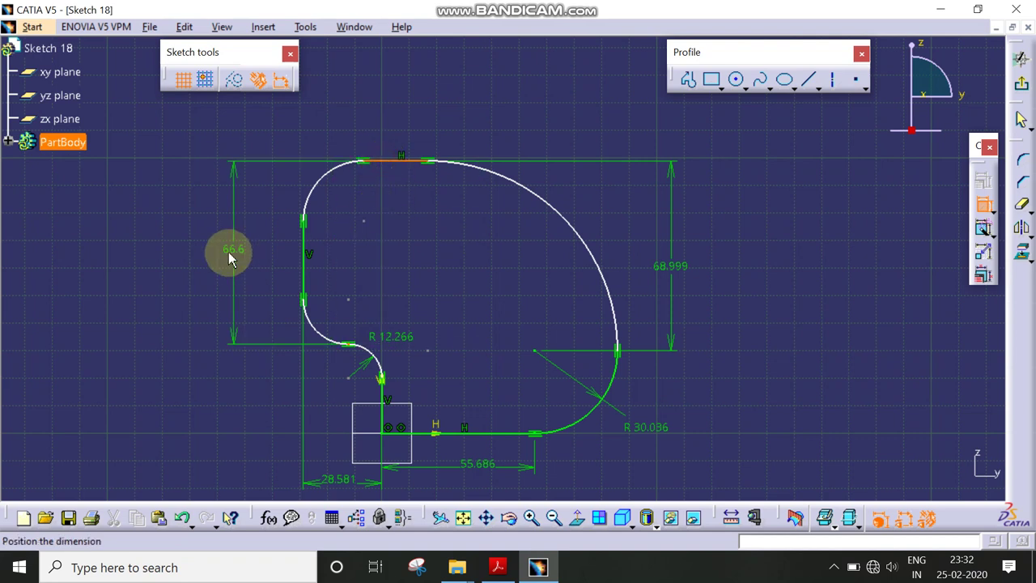
{"action": "left_click", "coordinate": [317, 176]}
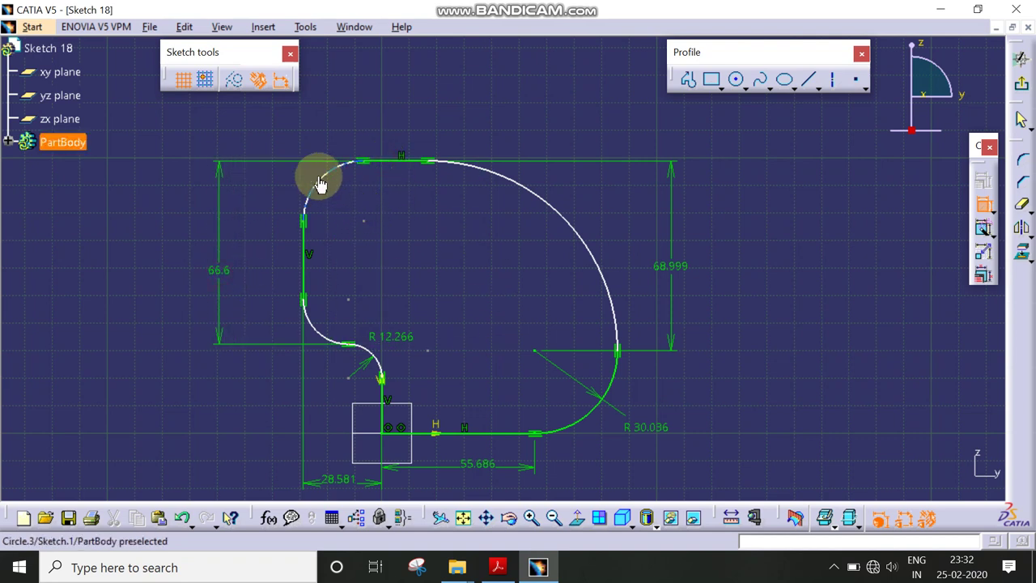
{"action": "left_click", "coordinate": [348, 209]}
{"action": "middle_click_drag", "start_coordinate": [439, 294], "coordinate": [454, 305]}
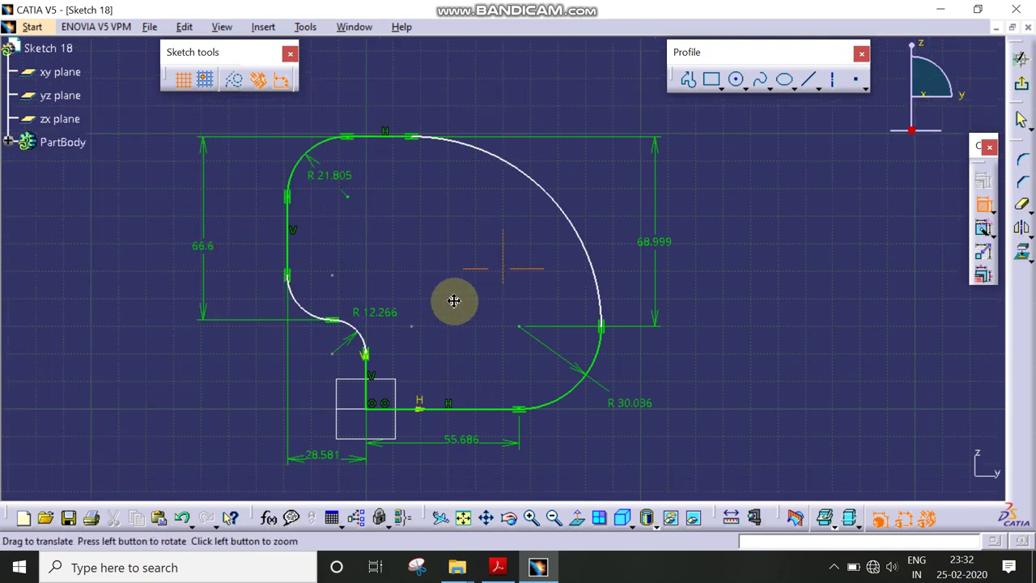
{"action": "left_click", "coordinate": [983, 205]}
{"action": "left_click", "coordinate": [832, 78]}
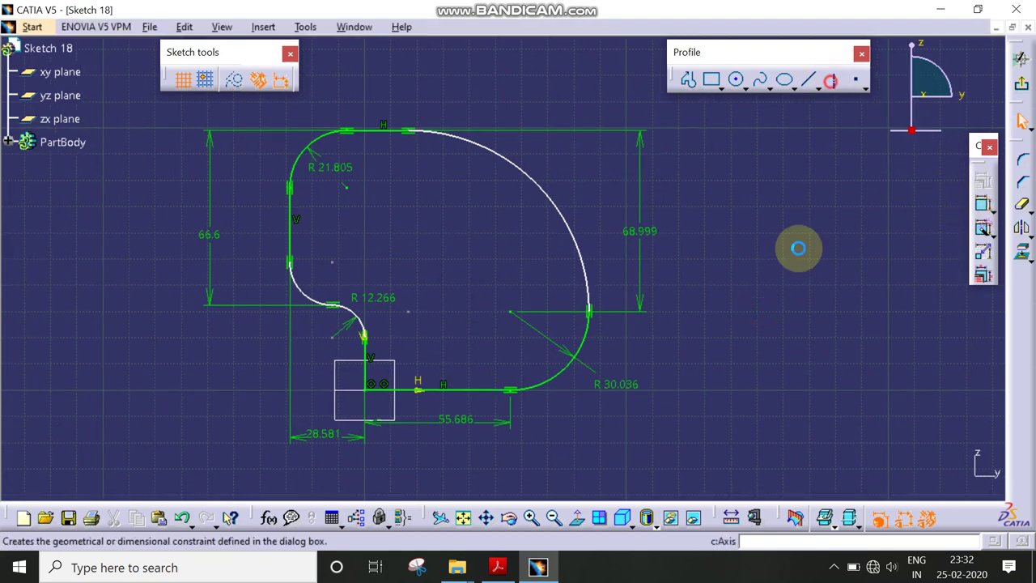
Draw a horizontal axis from the large arc's centre and a vertical axis to the small lower arc's centre
{"action": "left_click", "coordinate": [512, 319]}
{"action": "left_click", "coordinate": [596, 320]}
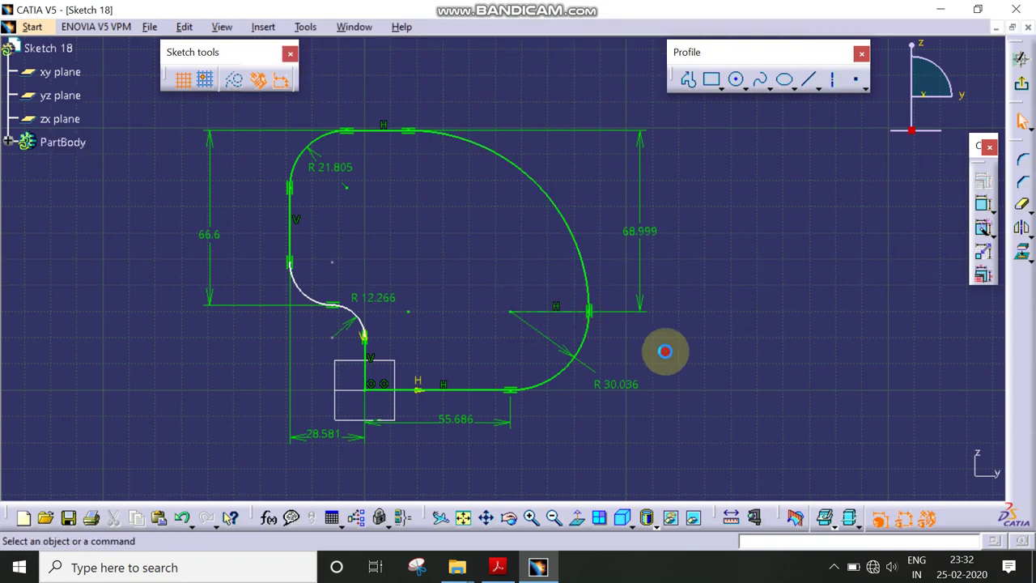
{"action": "middle_click_drag", "start_coordinate": [585, 381], "coordinate": [371, 267], "text": "ctrl"}
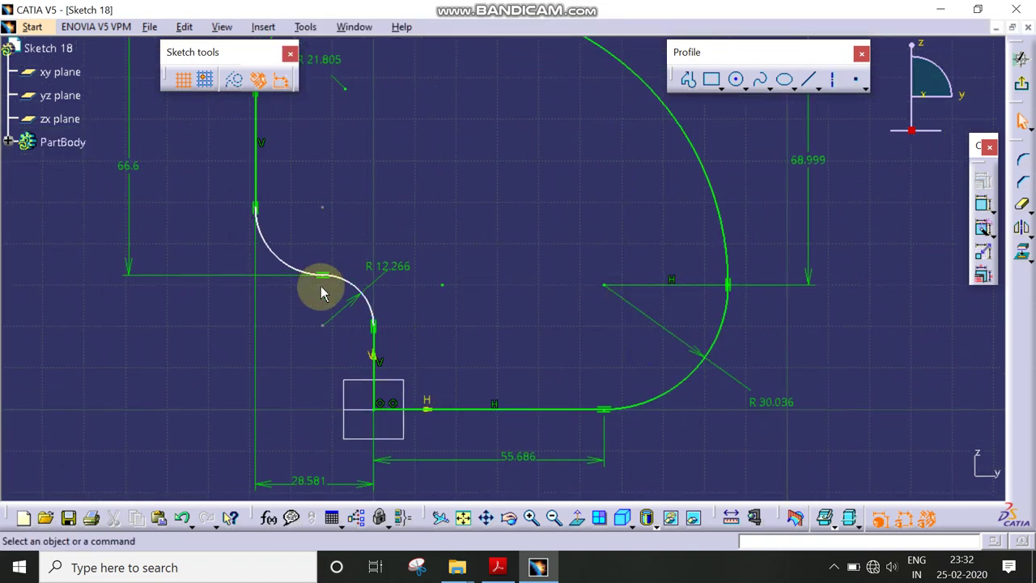
{"action": "left_click", "coordinate": [832, 78]}
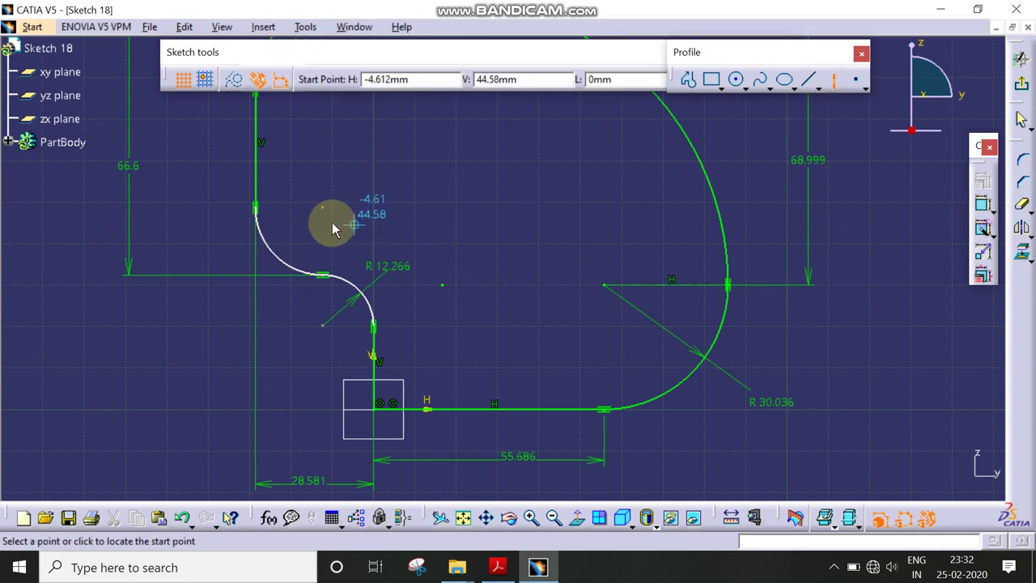
{"action": "left_click", "coordinate": [323, 210]}
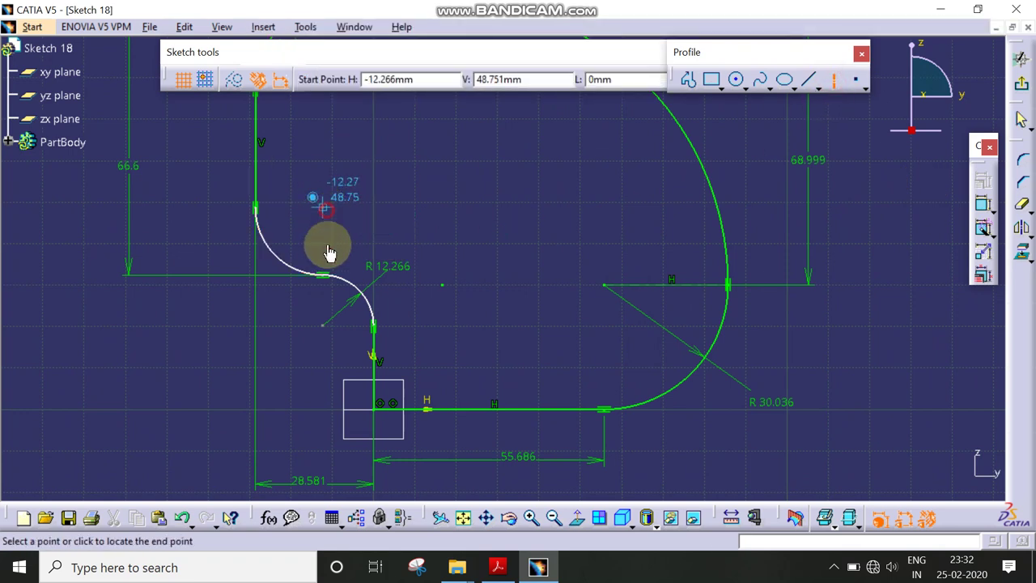
{"action": "left_click", "coordinate": [322, 325]}
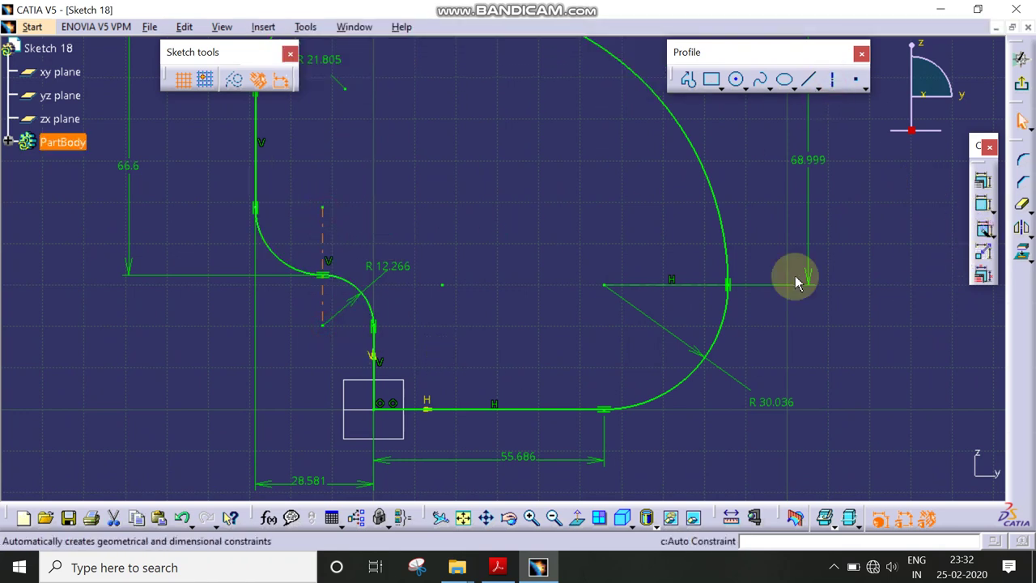
{"action": "mouse_move", "coordinate": [607, 394]}
{"action": "middle_mouse_down"}
{"action": "mouse_move", "coordinate": [631, 352]}
{"action": "mouse_move", "coordinate": [337, 247]}
{"action": "middle_mouse_up"}
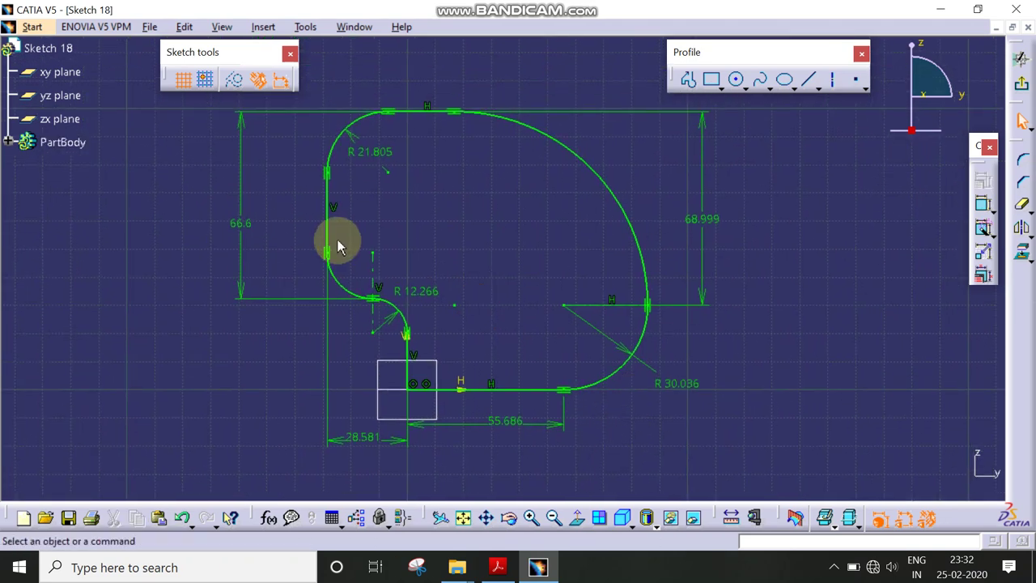
{"action": "middle_click_drag", "start_coordinate": [687, 364], "coordinate": [735, 351]}
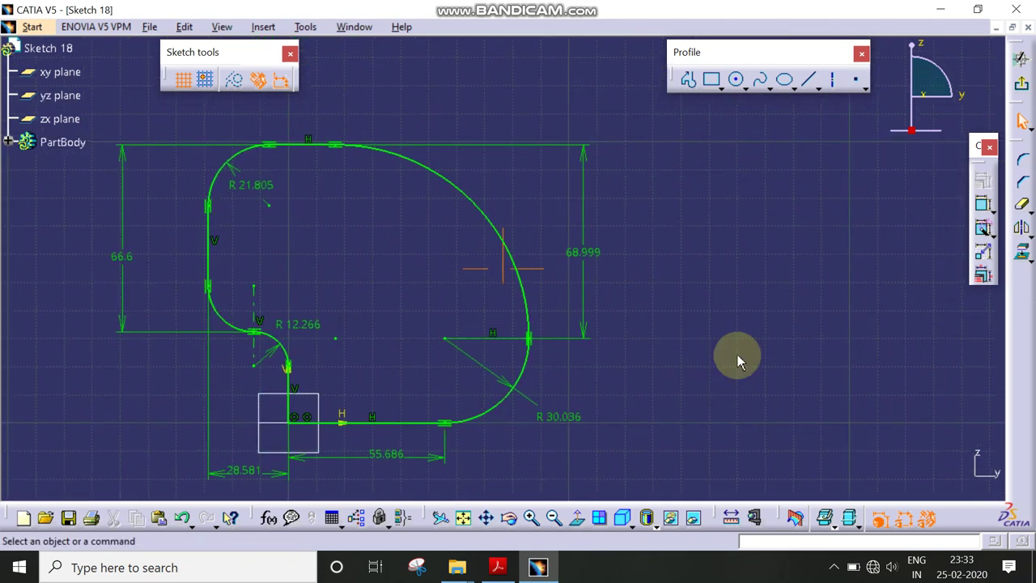
In Edit Multi-Constraint, set Radius.26 to 15 mm and Offset.24 to 30 mm
{"action": "left_click", "coordinate": [983, 276]}
{"action": "middle_click_drag", "start_coordinate": [535, 376], "coordinate": [493, 375]}
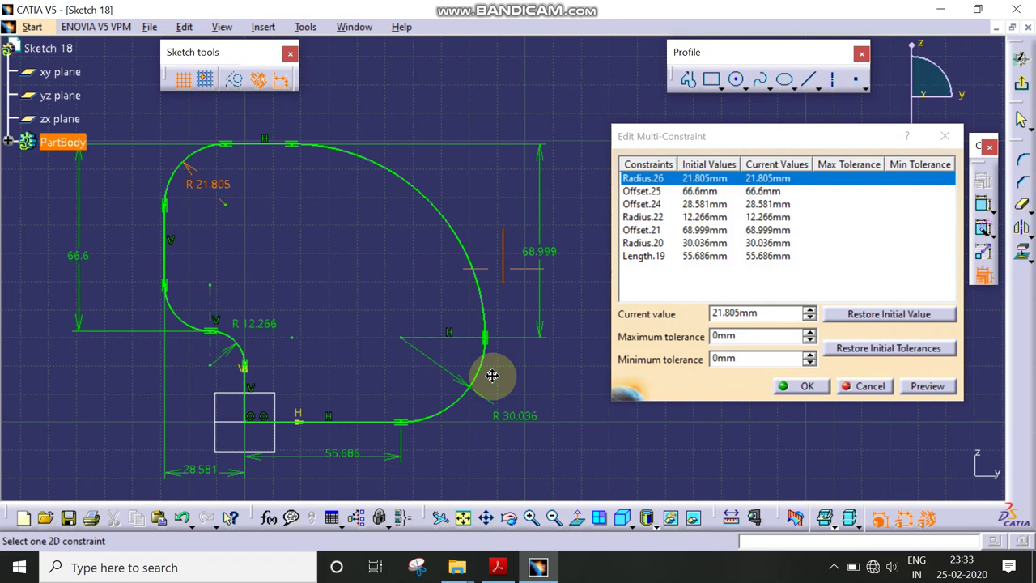
{"action": "left_click", "coordinate": [498, 567]}
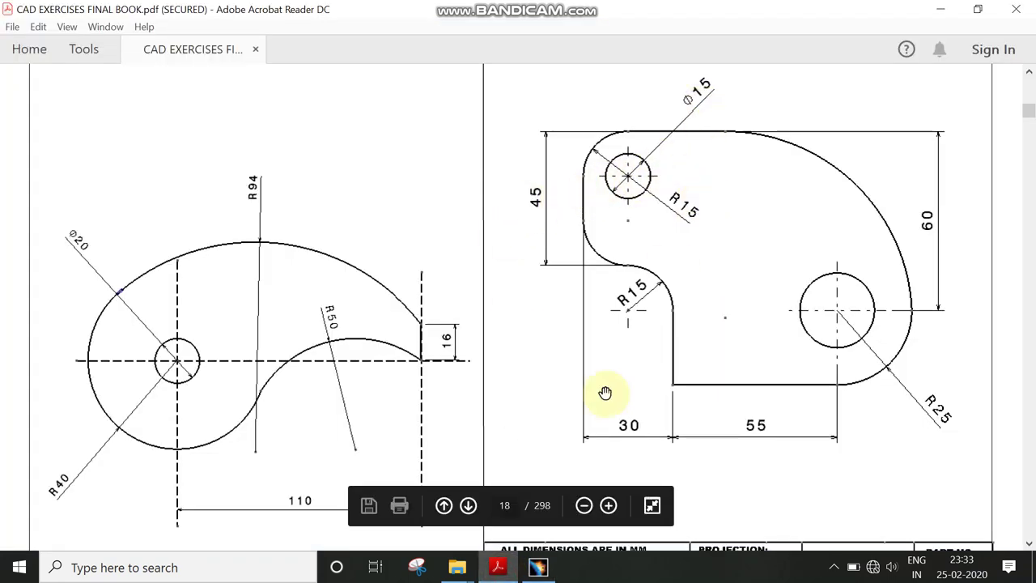
{"action": "left_click", "coordinate": [538, 567]}
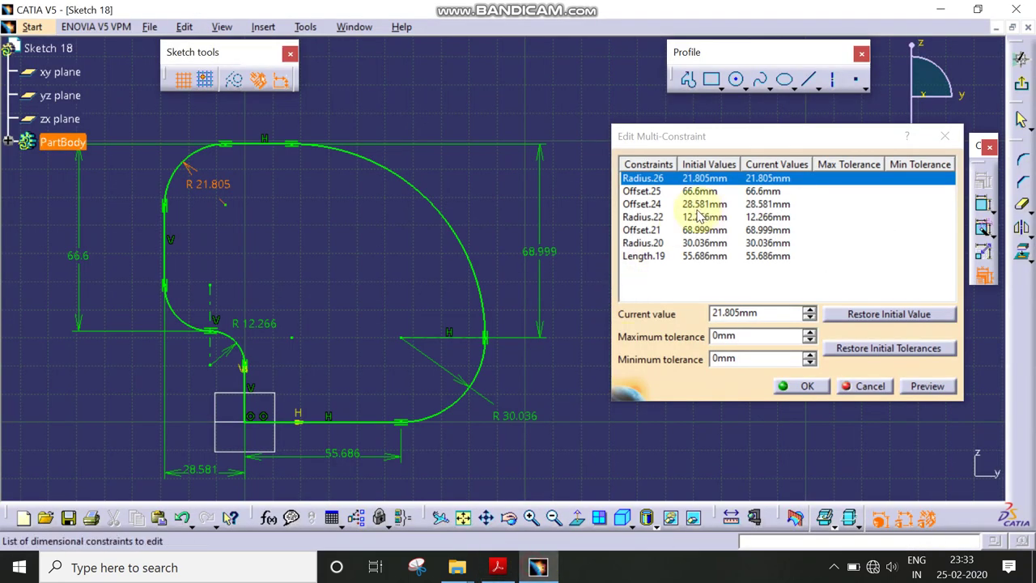
{"action": "left_click", "coordinate": [771, 179]}
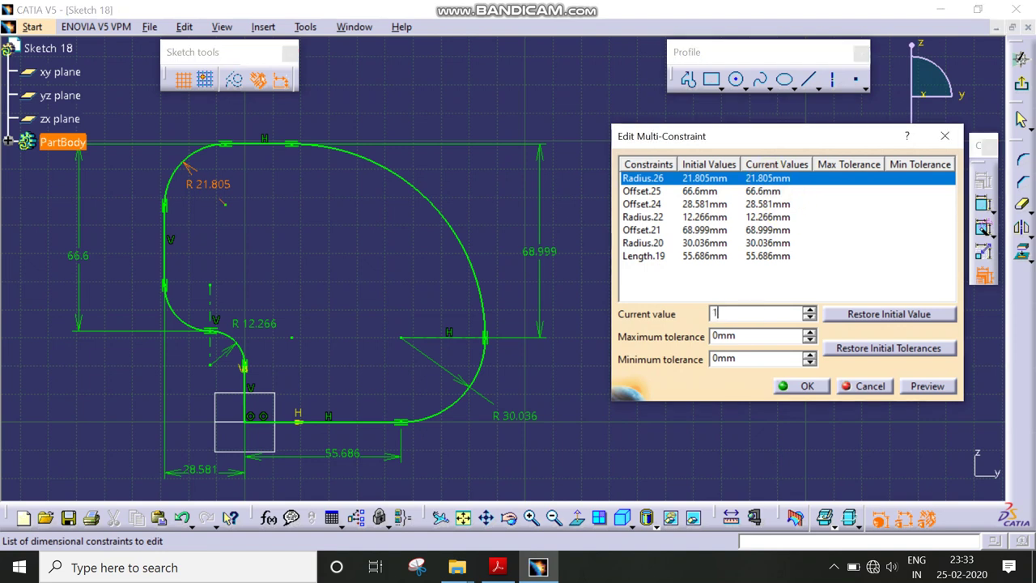
{"action": "left_click", "coordinate": [764, 314]}
{"action": "type", "text": "5"}
{"action": "left_click", "coordinate": [762, 191]}
{"action": "type", "text": "45"}
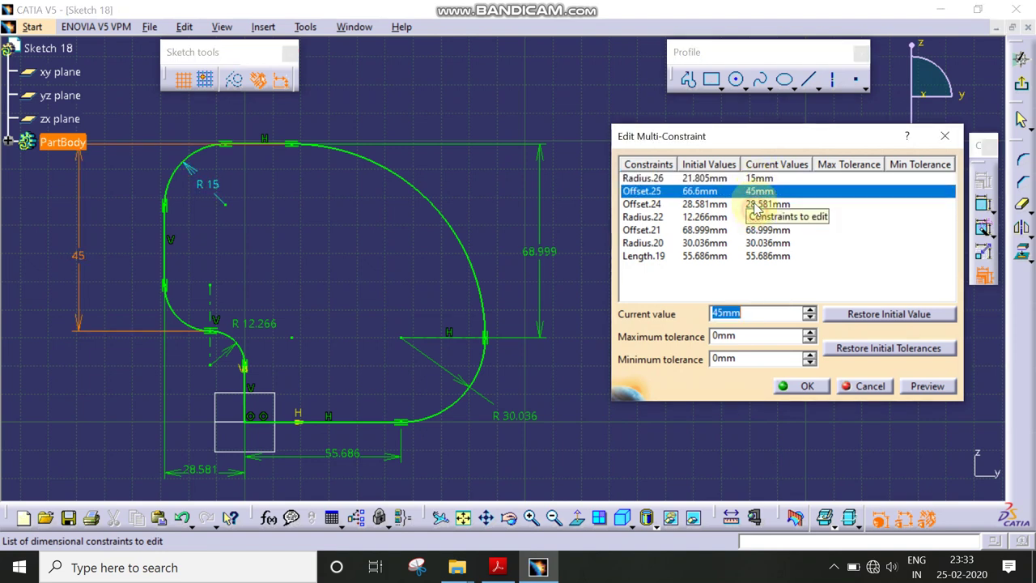
{"action": "left_click", "coordinate": [753, 204]}
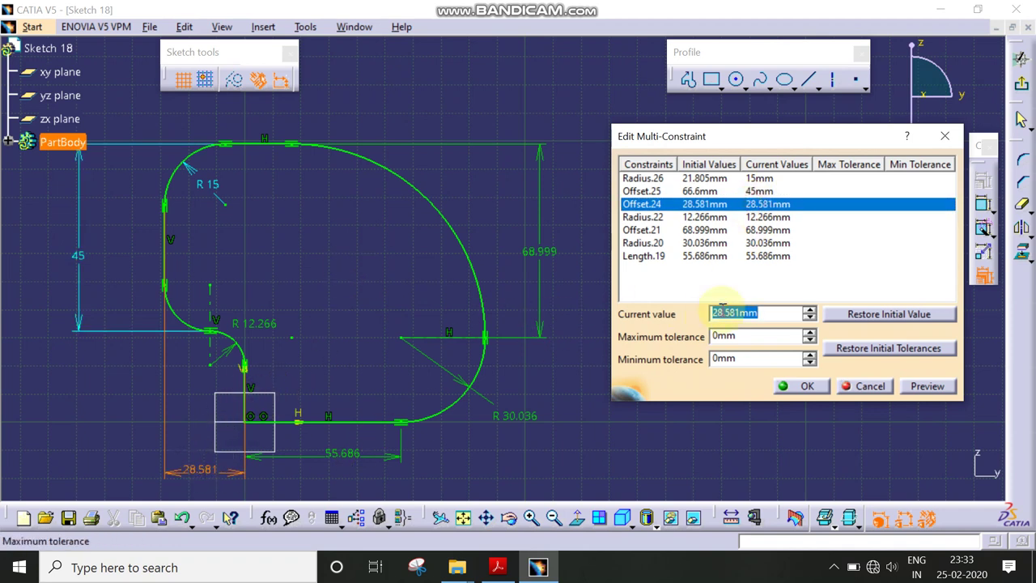
{"action": "type", "text": "30"}
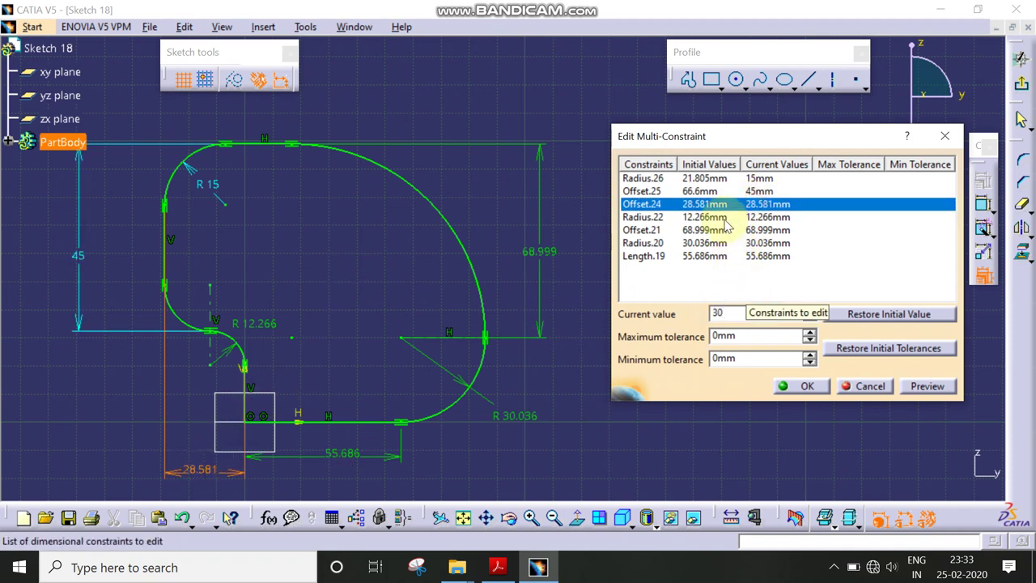
{"action": "left_click", "coordinate": [726, 219]}
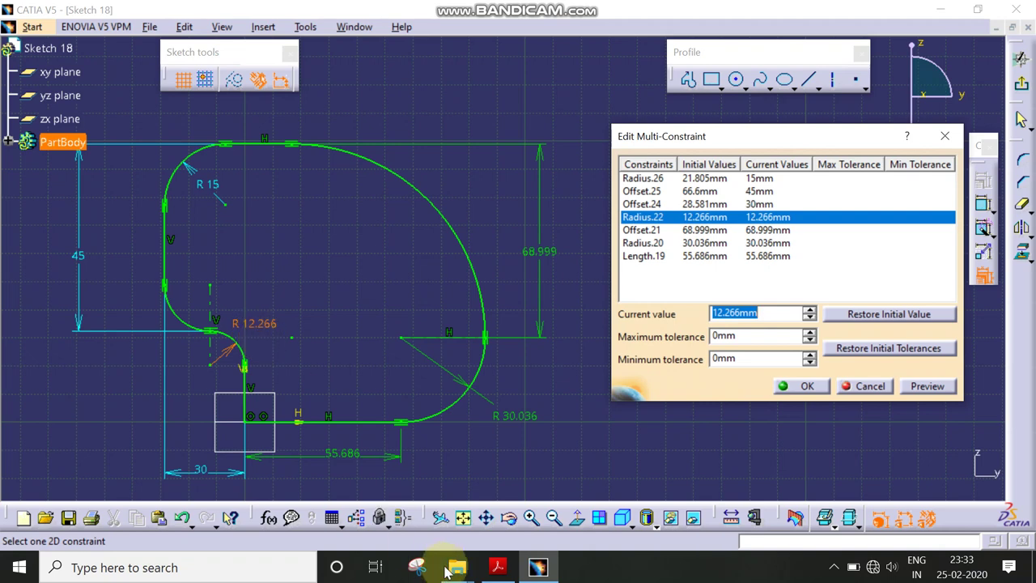
Set Radius.22 to 15 mm, the height to 60 mm and the corner radius to 25 mm, then apply
{"action": "left_click", "coordinate": [498, 567]}
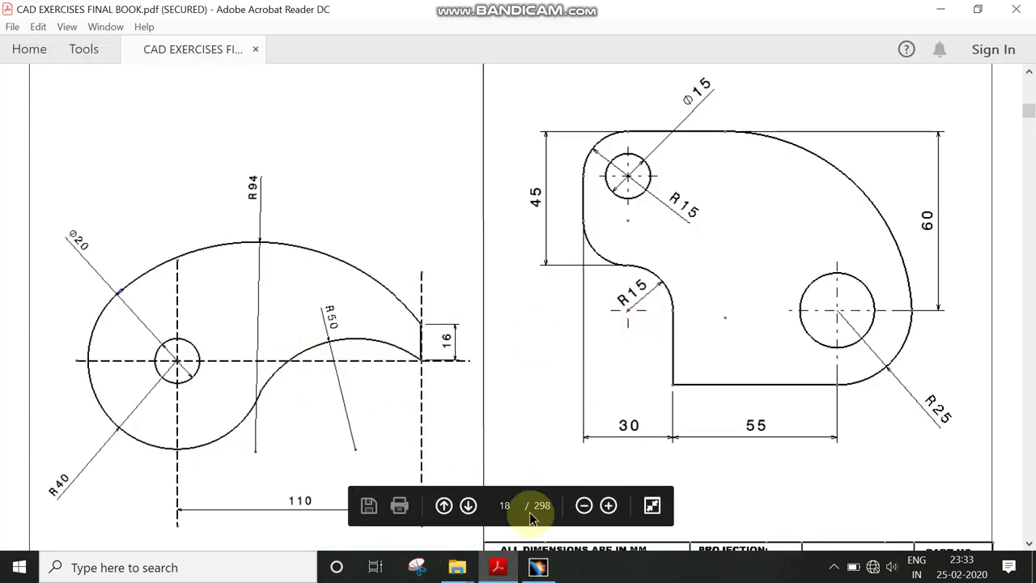
{"action": "left_click", "coordinate": [538, 567]}
{"action": "type", "text": "1"}
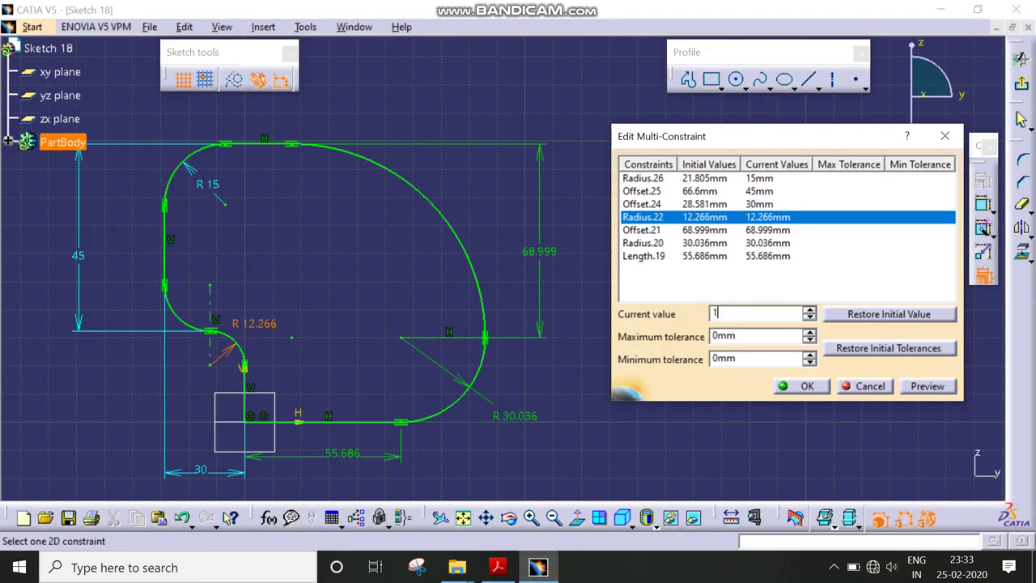
{"action": "type", "text": "5"}
{"action": "left_click", "coordinate": [744, 230]}
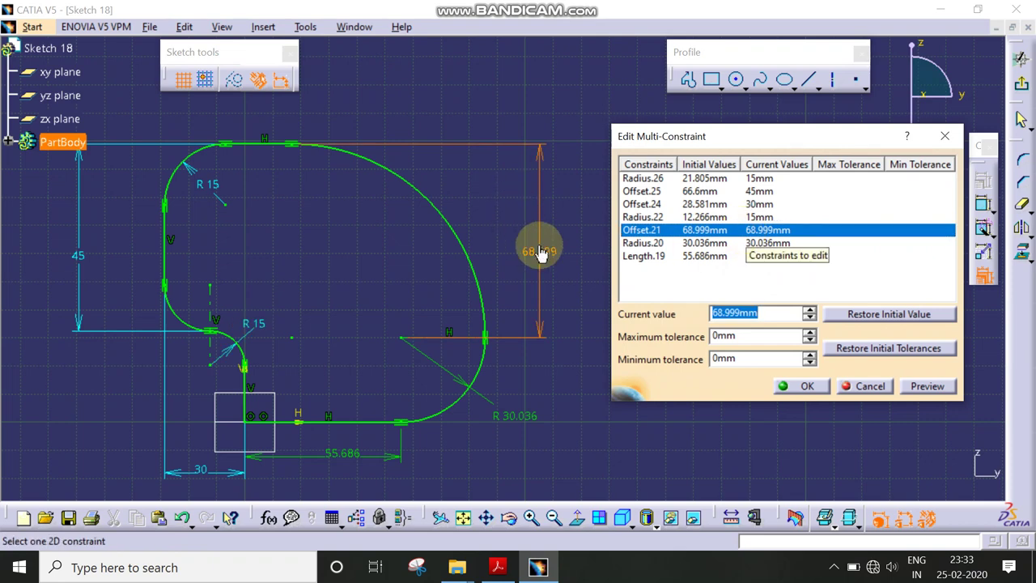
{"action": "left_click", "coordinate": [498, 566]}
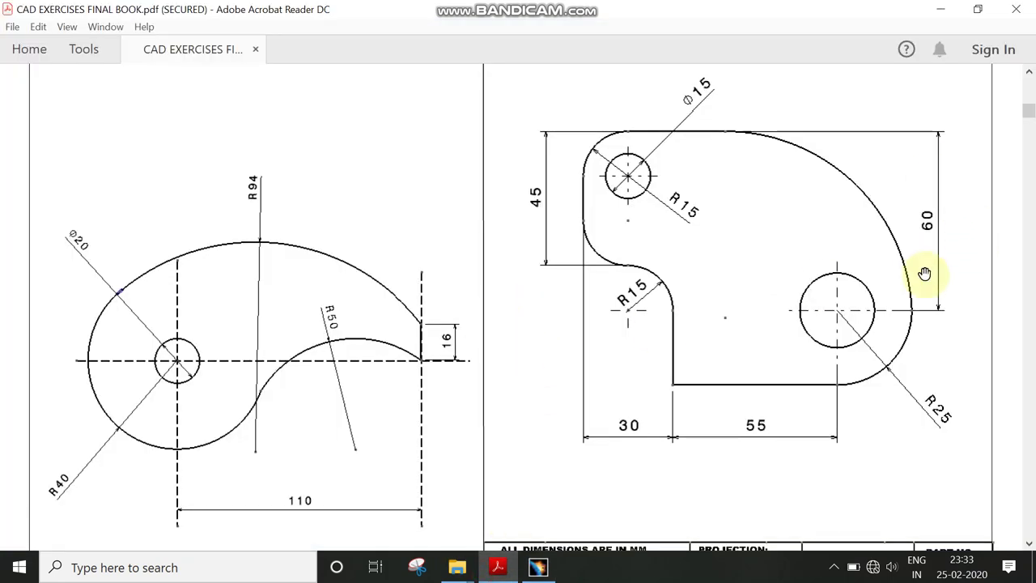
{"action": "left_click", "coordinate": [539, 569]}
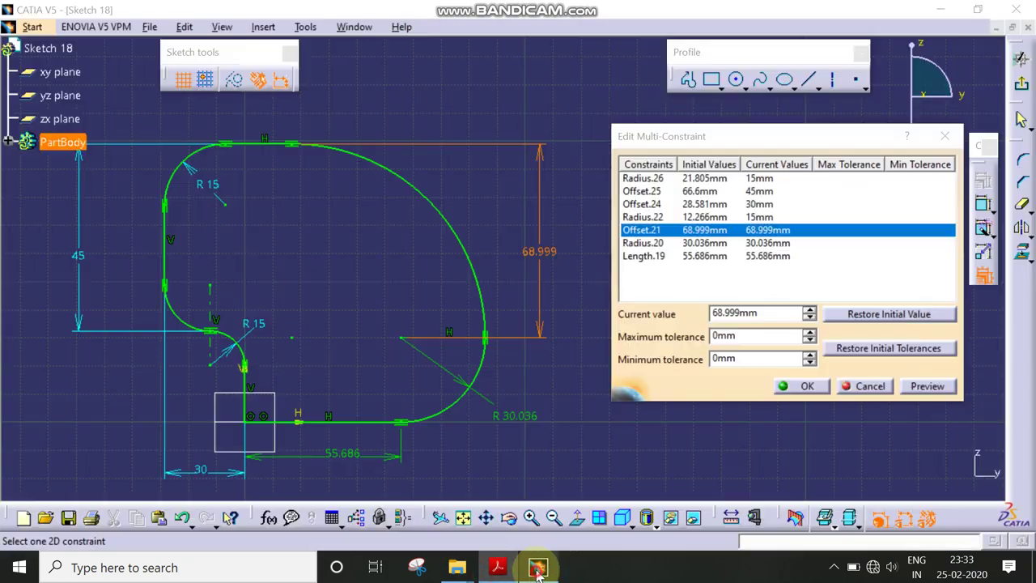
{"action": "type", "text": "60"}
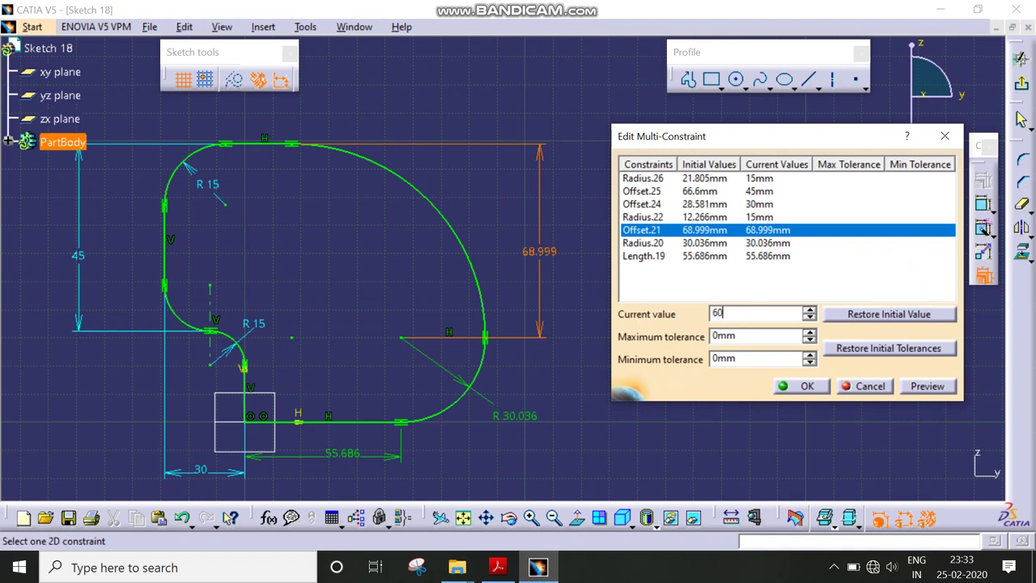
{"action": "left_click", "coordinate": [717, 245]}
{"action": "type", "text": "25"}
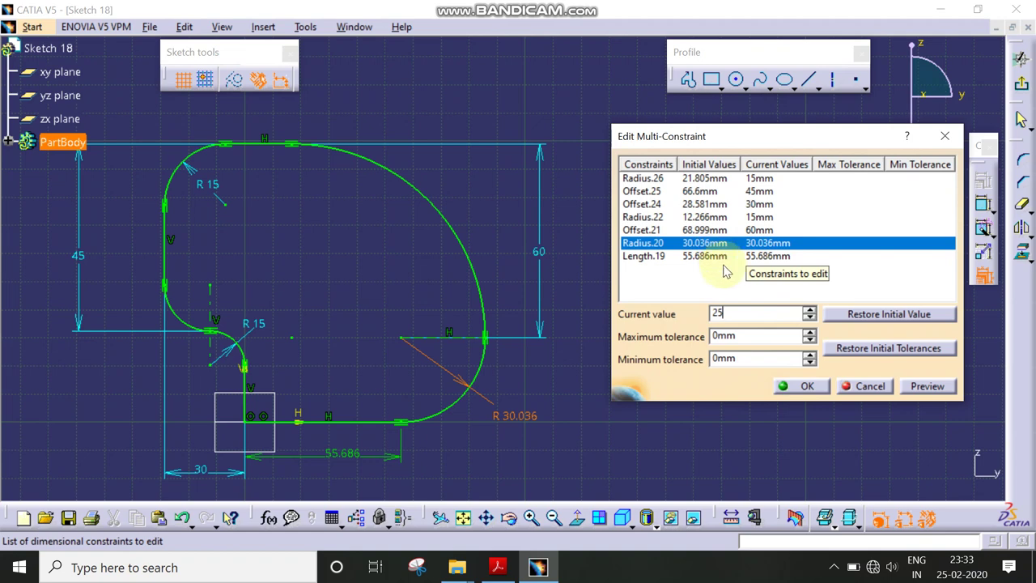
{"action": "left_click", "coordinate": [724, 258]}
{"action": "type", "text": "55"}
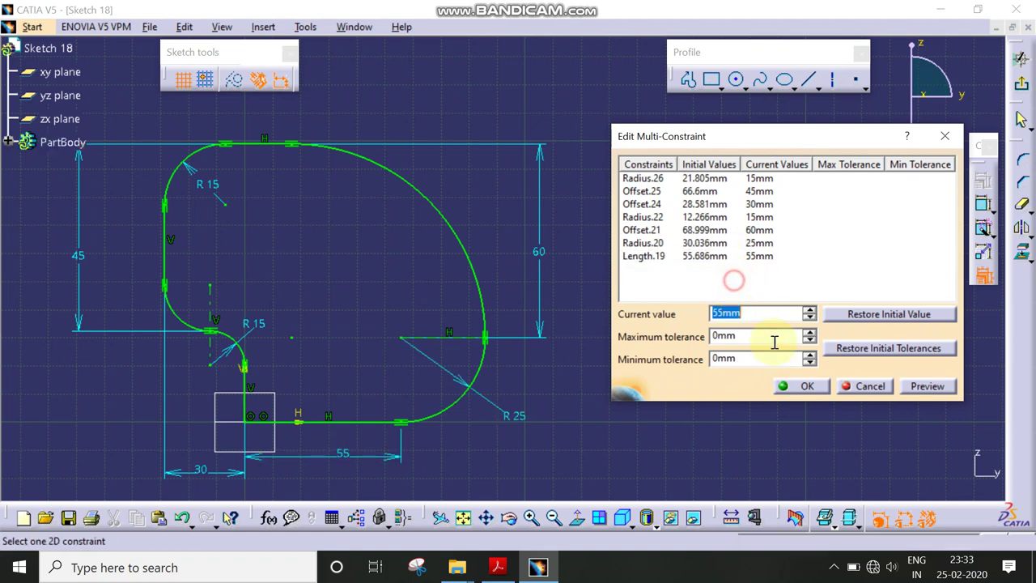
{"action": "left_click", "coordinate": [786, 387]}
{"action": "middle_click_drag", "start_coordinate": [392, 357], "coordinate": [424, 371]}
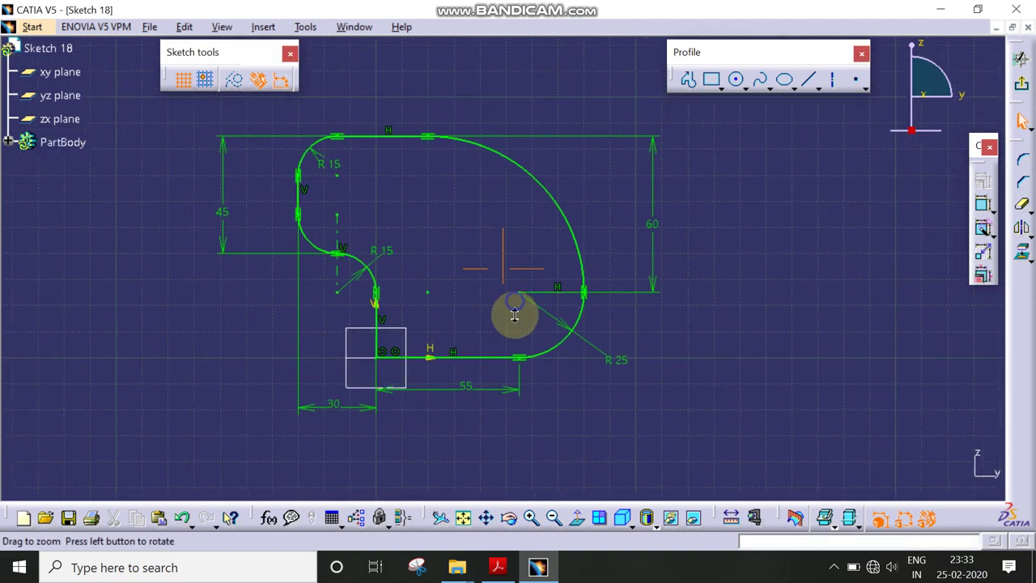
Draw a circle centred on the upper-left R 15 corner arc
{"action": "left_click", "coordinate": [498, 567]}
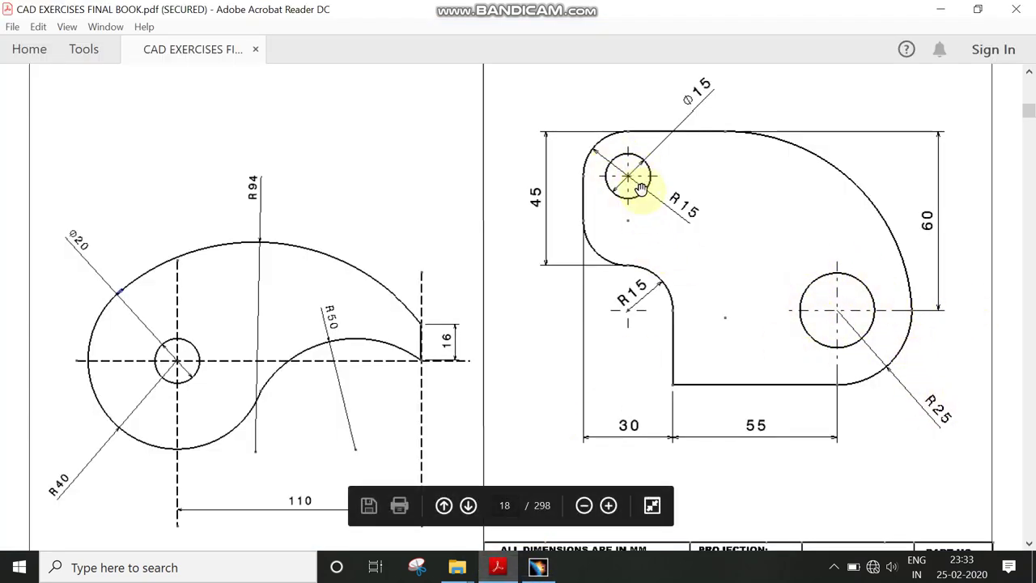
{"action": "scroll", "coordinate": [789, 414], "scroll_direction": "down", "scroll_amount": 1}
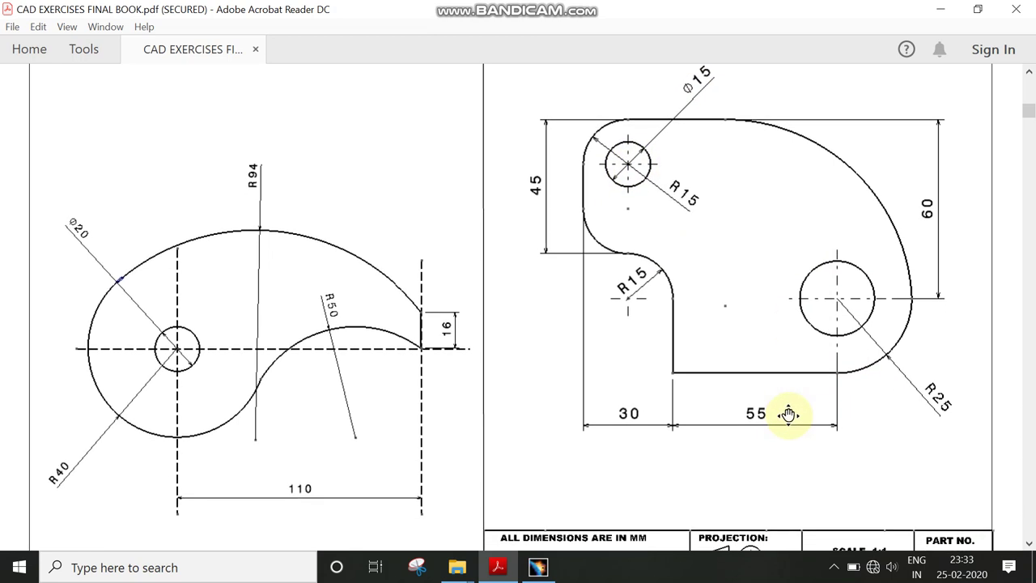
{"action": "scroll", "coordinate": [721, 461], "scroll_direction": "up", "scroll_amount": 1}
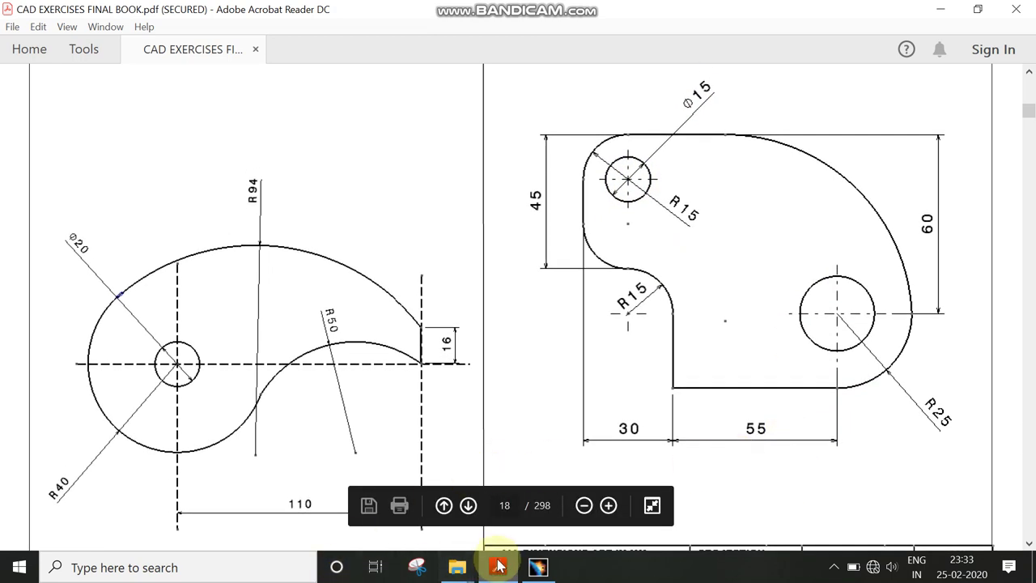
{"action": "left_click", "coordinate": [539, 567]}
{"action": "left_click", "coordinate": [736, 80]}
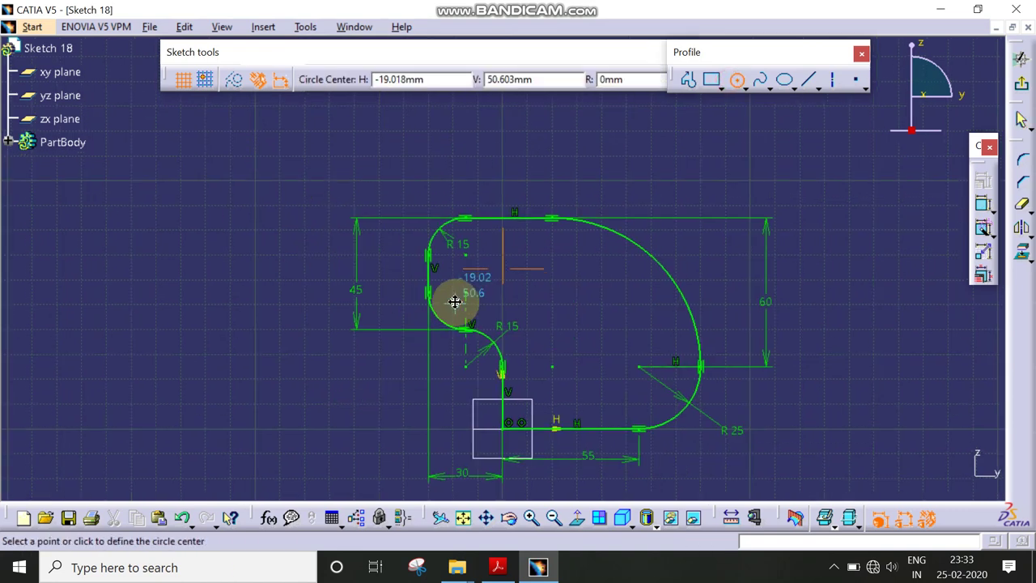
{"action": "middle_click_drag", "start_coordinate": [455, 301], "coordinate": [406, 259], "text": "ctrl"}
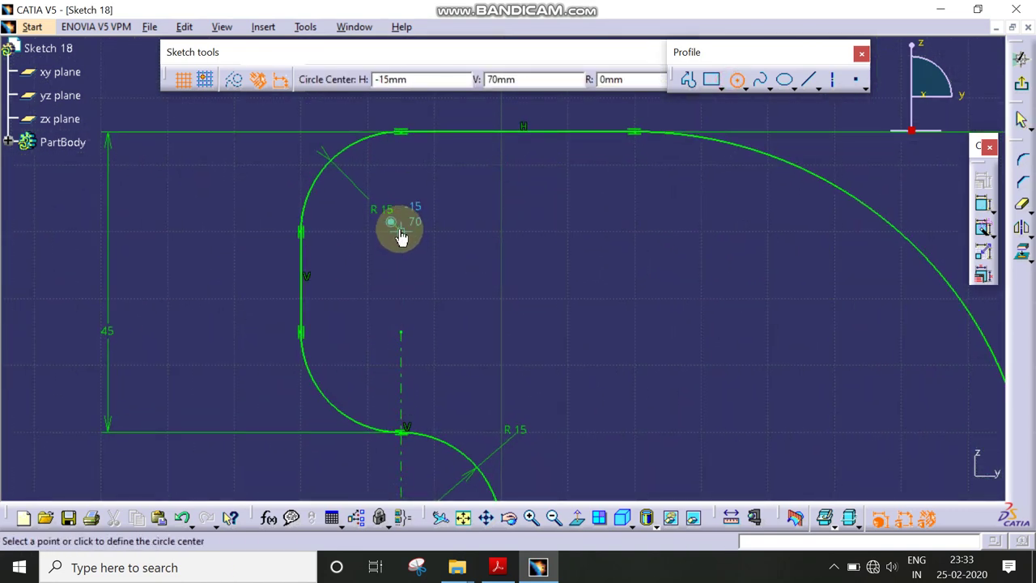
{"action": "left_click", "coordinate": [430, 191]}
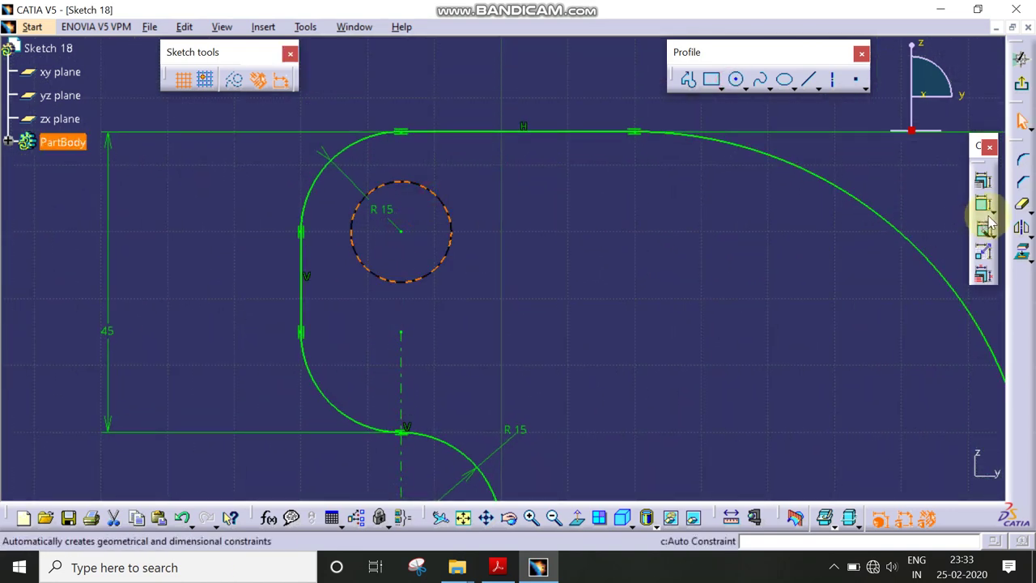
Dimension the new circle as a 15 mm diameter
{"action": "left_click", "coordinate": [528, 222]}
{"action": "double_click", "coordinate": [522, 211]}
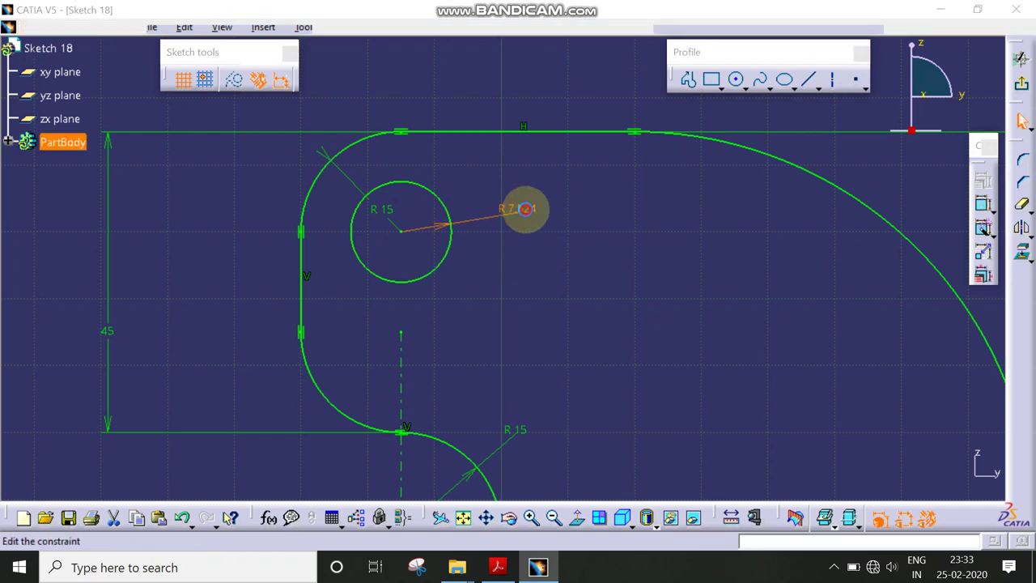
{"action": "left_click", "coordinate": [646, 216]}
{"action": "left_click", "coordinate": [640, 247]}
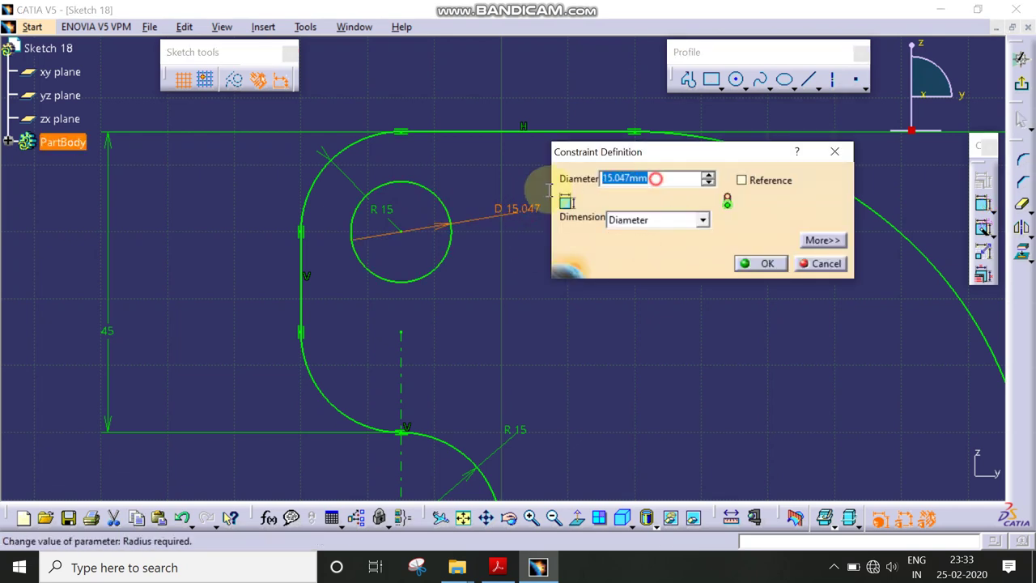
{"action": "type", "text": "15"}
{"action": "key", "text": "Return"}
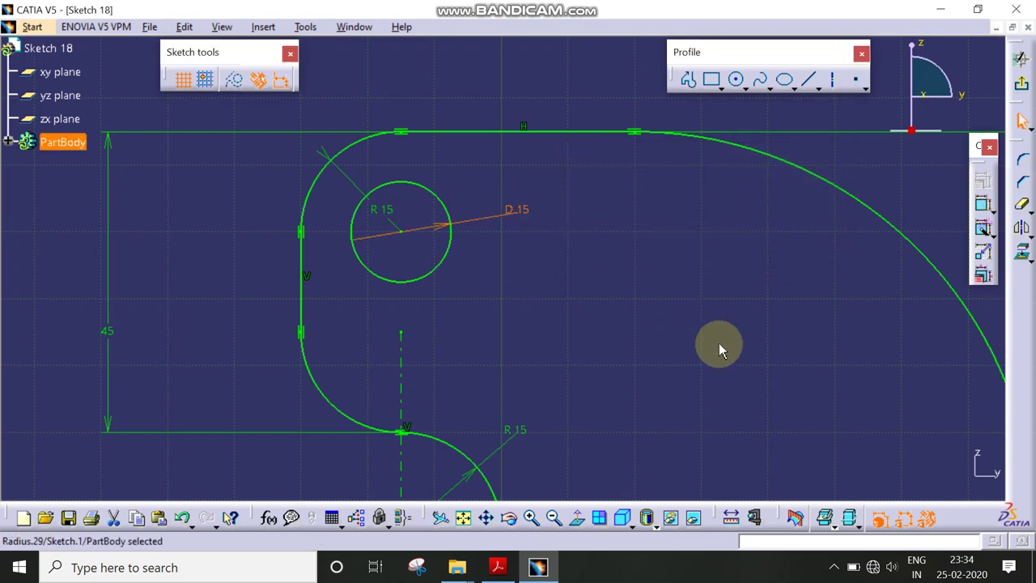
{"action": "mouse_move", "coordinate": [719, 343]}
{"action": "middle_mouse_down"}
{"action": "mouse_move", "coordinate": [416, 236]}
{"action": "mouse_move", "coordinate": [948, 265]}
{"action": "middle_mouse_up"}
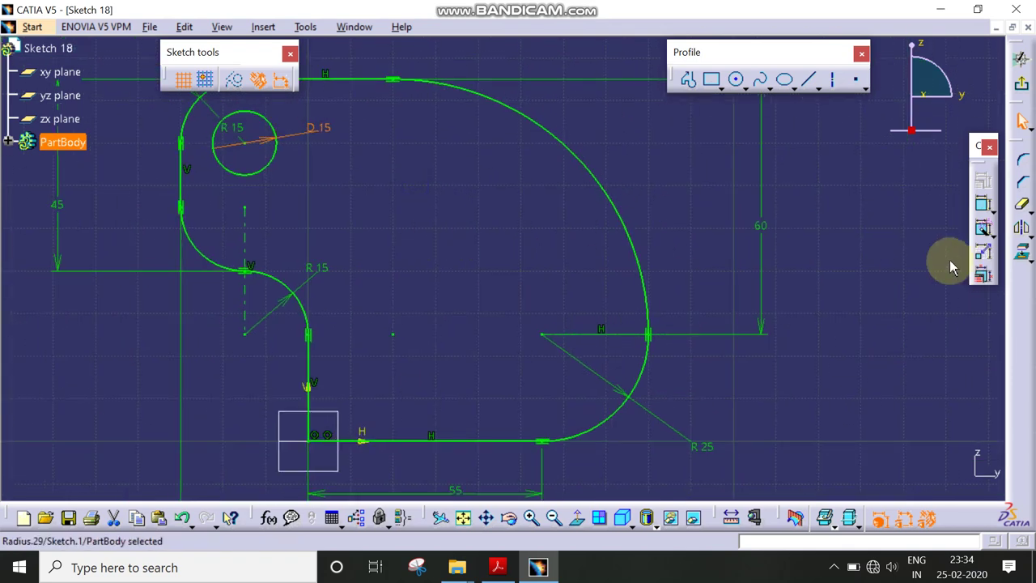
Draw a circle at the R 25 arc centre and set its diameter to 25 mm
{"action": "left_click", "coordinate": [738, 80]}
{"action": "left_click", "coordinate": [542, 334]}
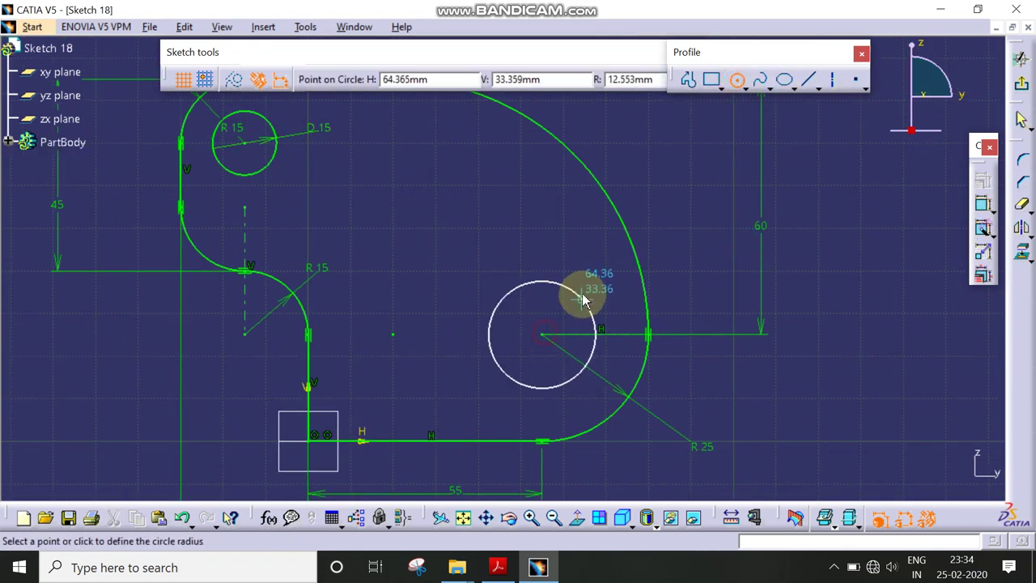
{"action": "left_click", "coordinate": [584, 300]}
{"action": "left_click", "coordinate": [983, 208]}
{"action": "left_click", "coordinate": [506, 294]}
{"action": "left_click", "coordinate": [482, 265]}
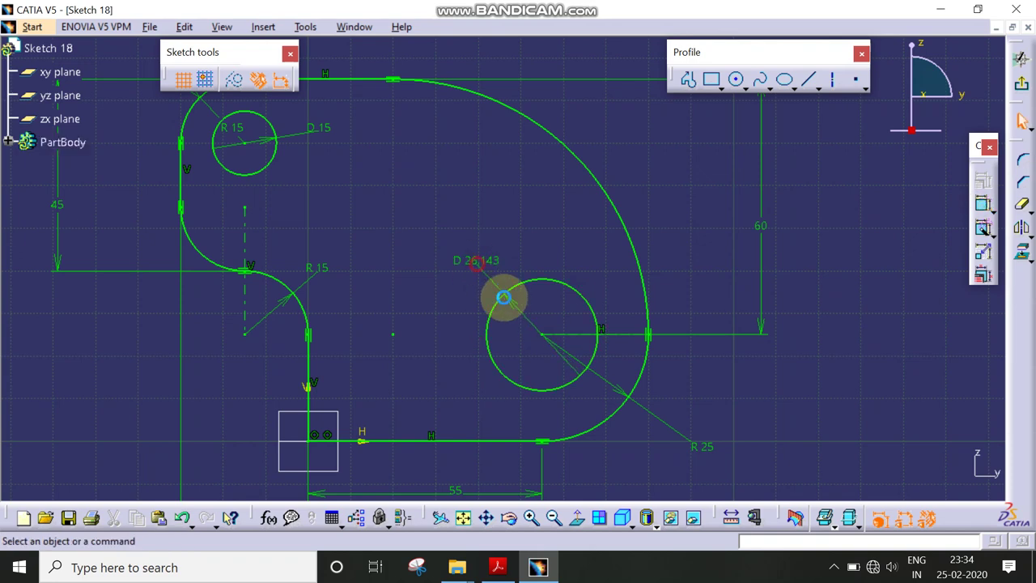
{"action": "double_click", "coordinate": [479, 261]}
{"action": "type", "text": "25mm"}
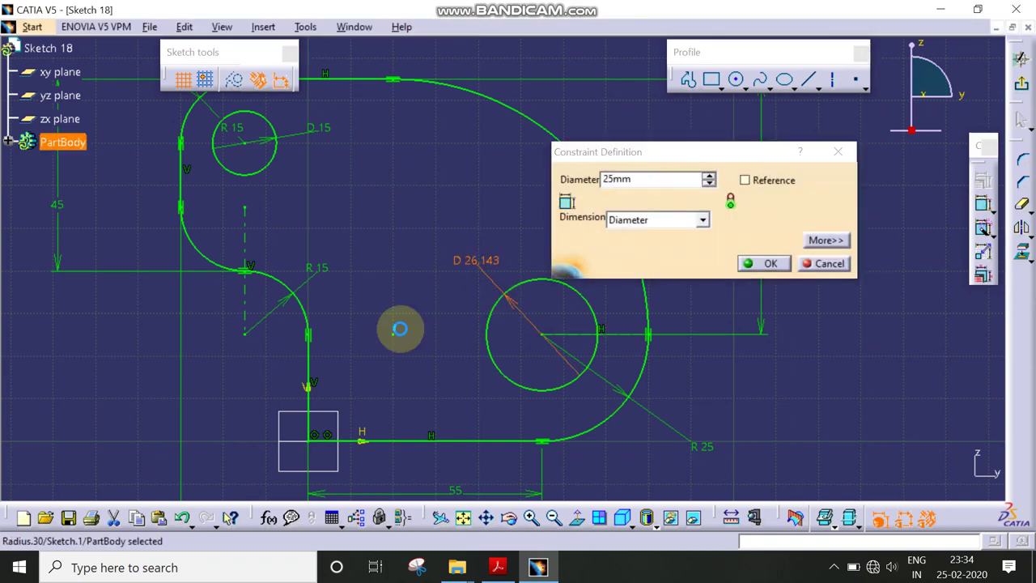
{"action": "key", "text": "Return"}
{"action": "mouse_move", "coordinate": [550, 351]}
{"action": "middle_mouse_down"}
{"action": "mouse_move", "coordinate": [666, 331]}
{"action": "mouse_move", "coordinate": [713, 370]}
{"action": "middle_mouse_up"}
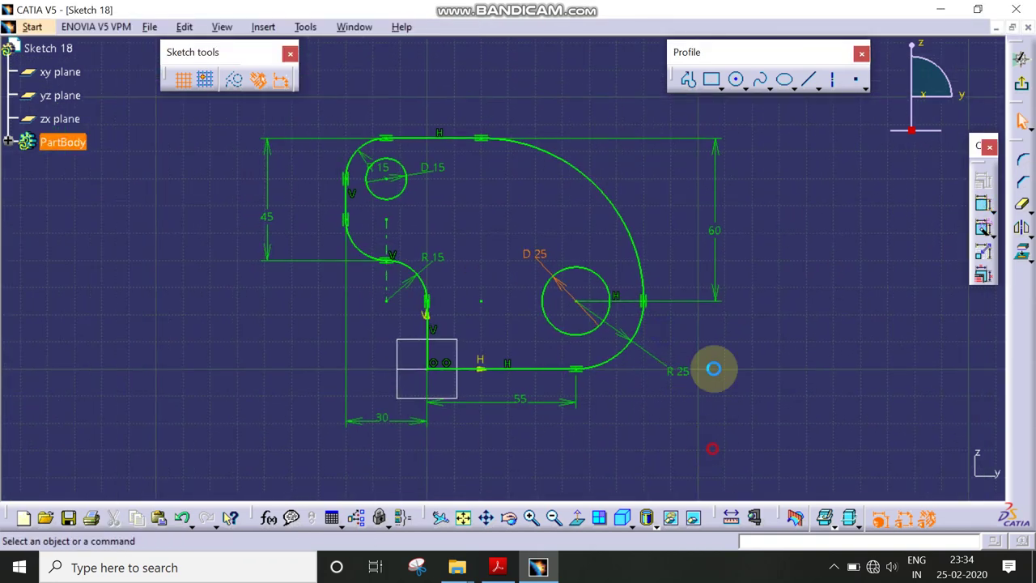
Hide the geometric constraint symbols and choose Save As for the part
{"action": "left_click", "coordinate": [926, 518]}
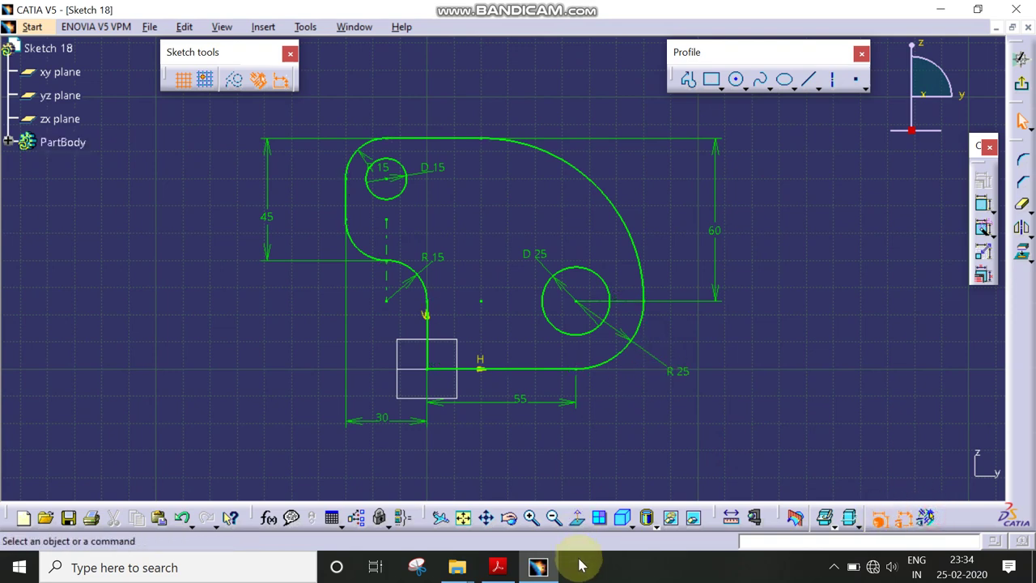
{"action": "left_click", "coordinate": [498, 567]}
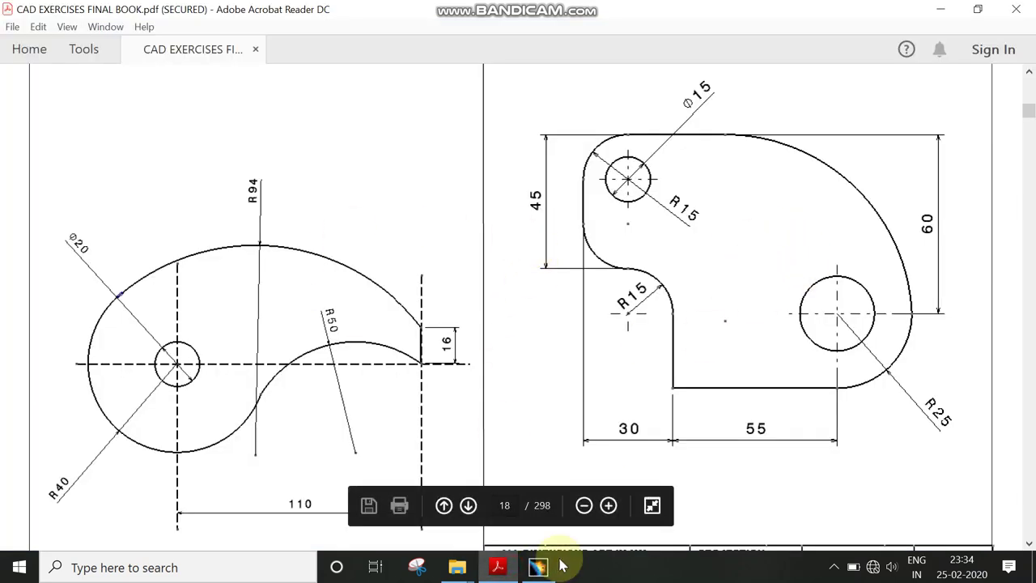
{"action": "left_click", "coordinate": [539, 565]}
{"action": "left_click", "coordinate": [150, 27]}
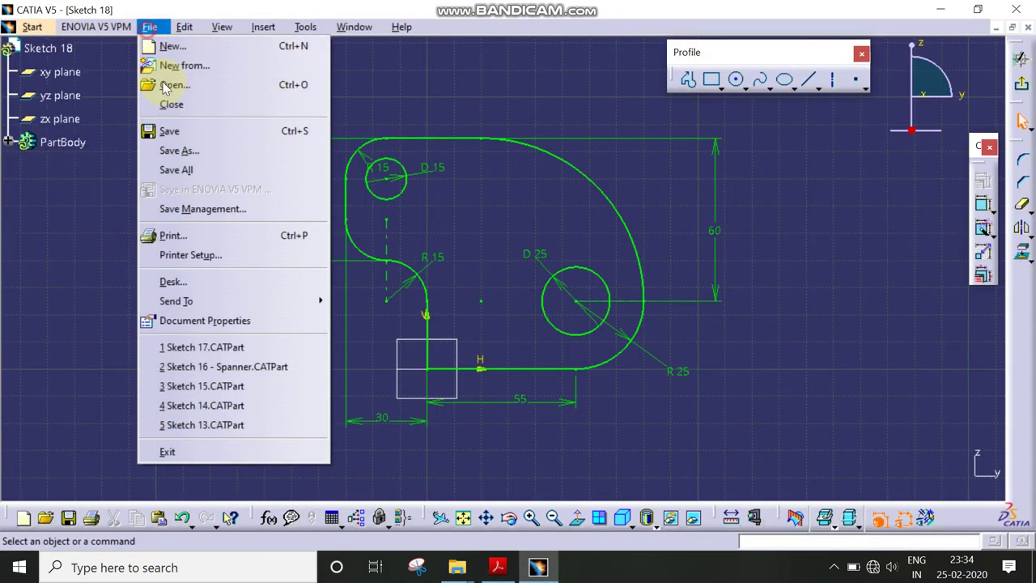
{"action": "left_click", "coordinate": [194, 149]}
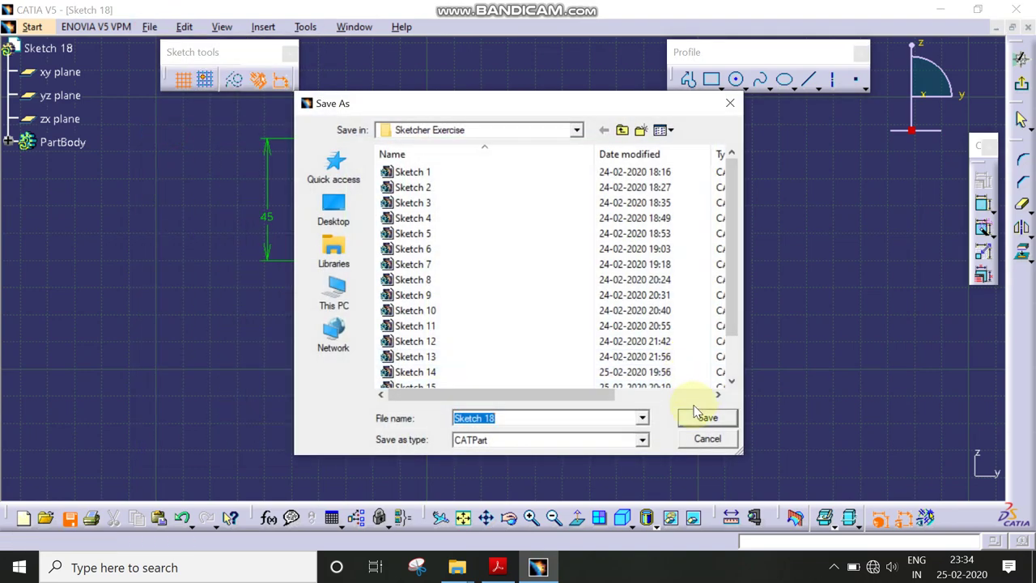